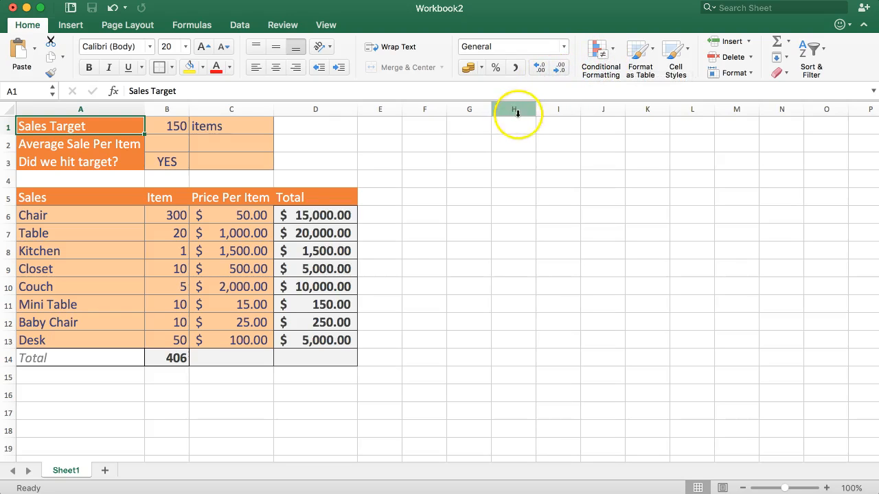
# Step: Set the sales target in B1 to 5000 and check the target result in B3 against the item total in B14
pyautogui.click(185, 160)
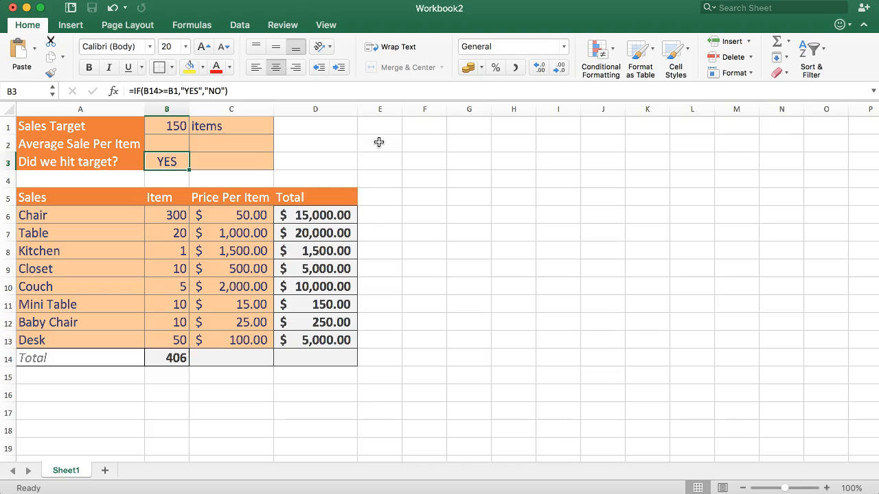
pyautogui.click(168, 126)
pyautogui.write('50')
pyautogui.press('Return')
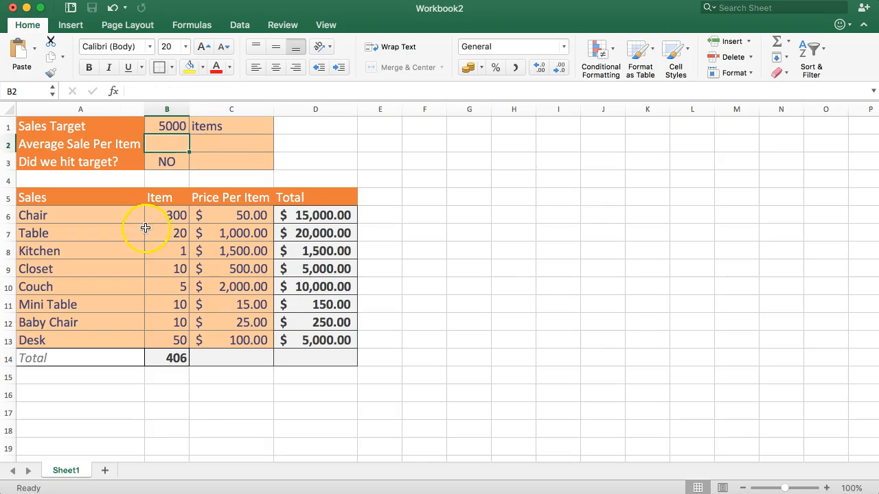
pyautogui.click(167, 161)
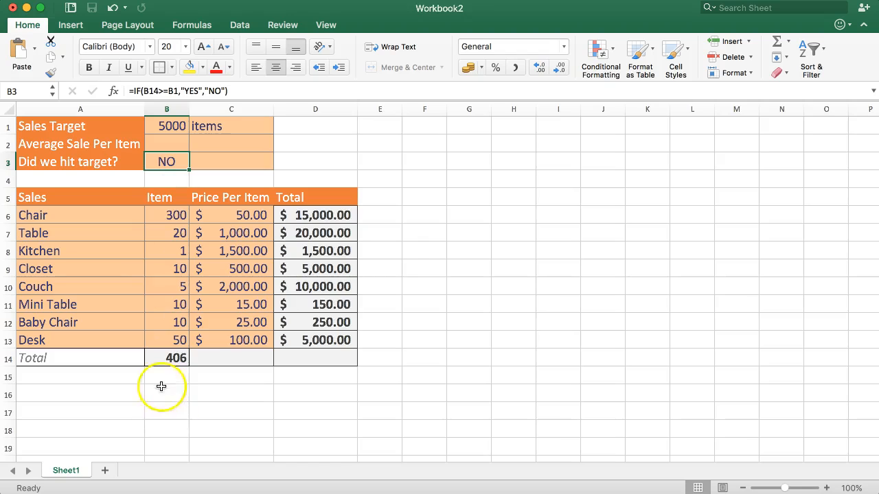
pyautogui.click(168, 359)
# Step: Set the sales target in B1 to 100 items
pyautogui.click(176, 124)
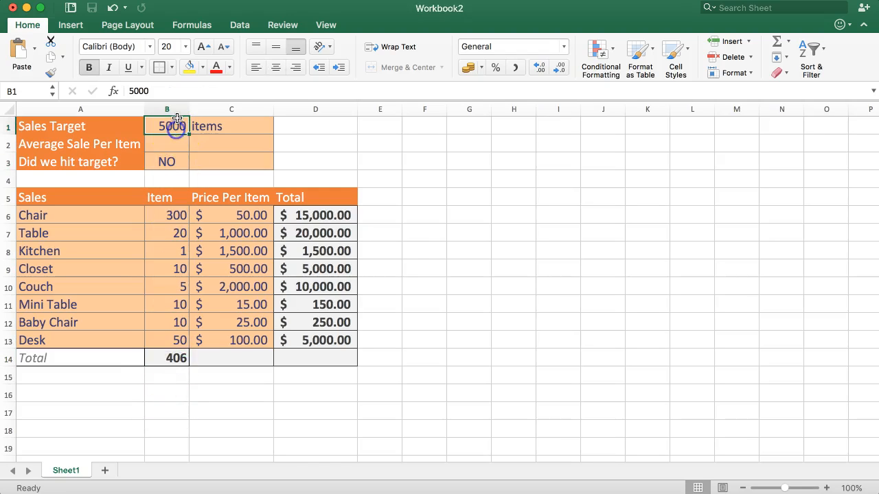
pyautogui.doubleClick(176, 122)
pyautogui.write('100')
pyautogui.press('Return')
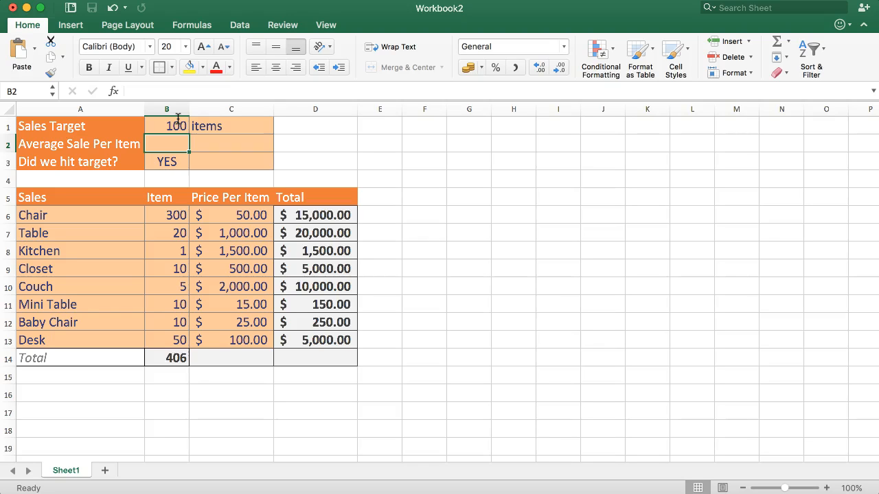
# Step: Change the font color of the target result in B3 to green
pyautogui.click(184, 166)
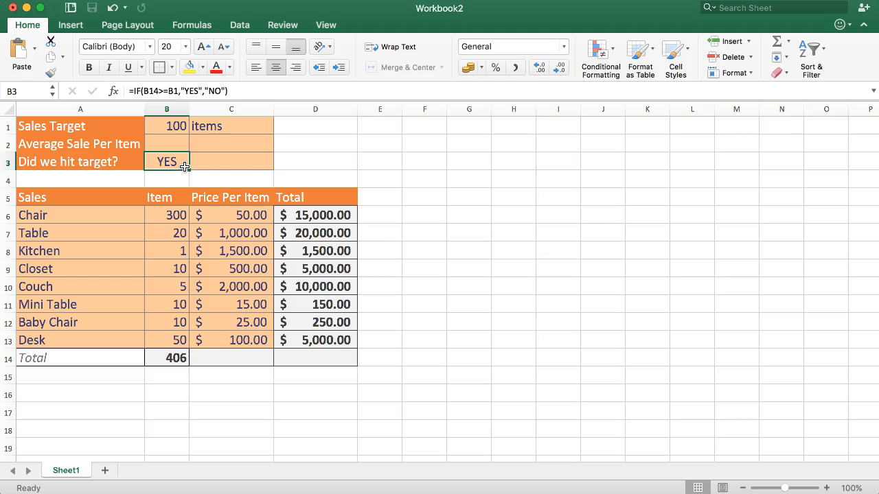
pyautogui.click(229, 67)
pyautogui.click(284, 220)
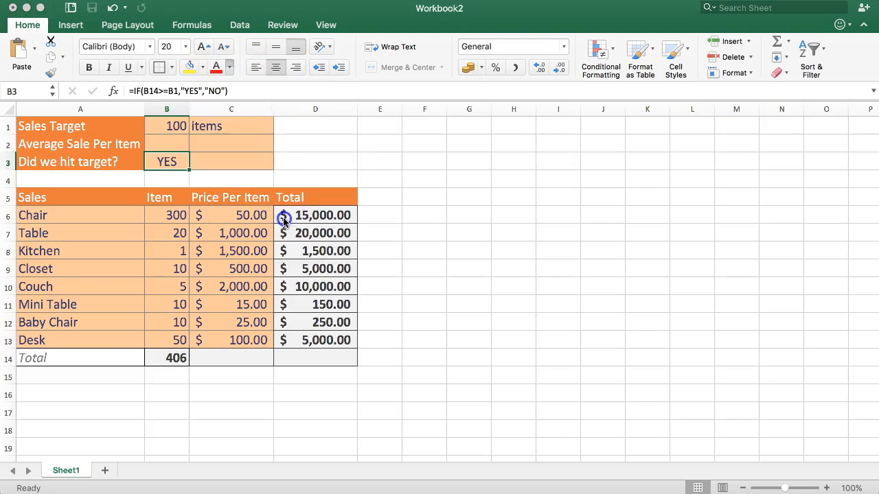
pyautogui.click(233, 168)
# Step: Test a sales target of 500 in B1, undo it along with the manual font color, and return to B3
pyautogui.click(172, 123)
pyautogui.write('500')
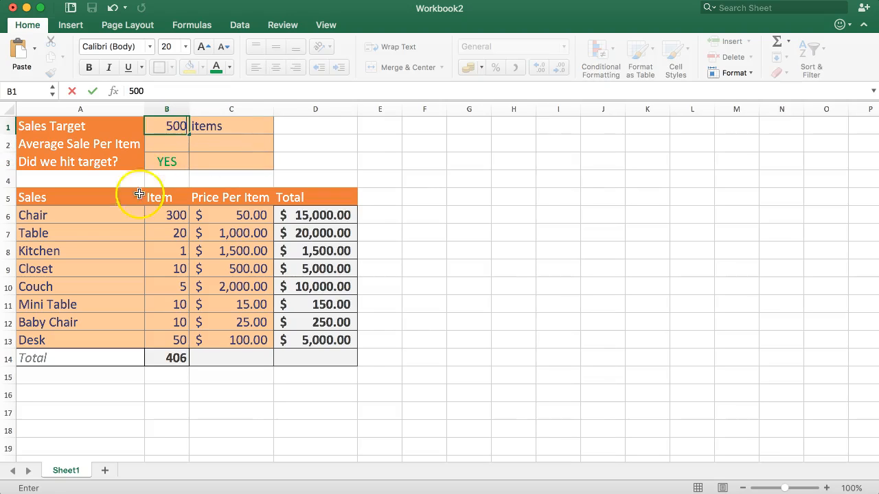
pyautogui.press('Return')
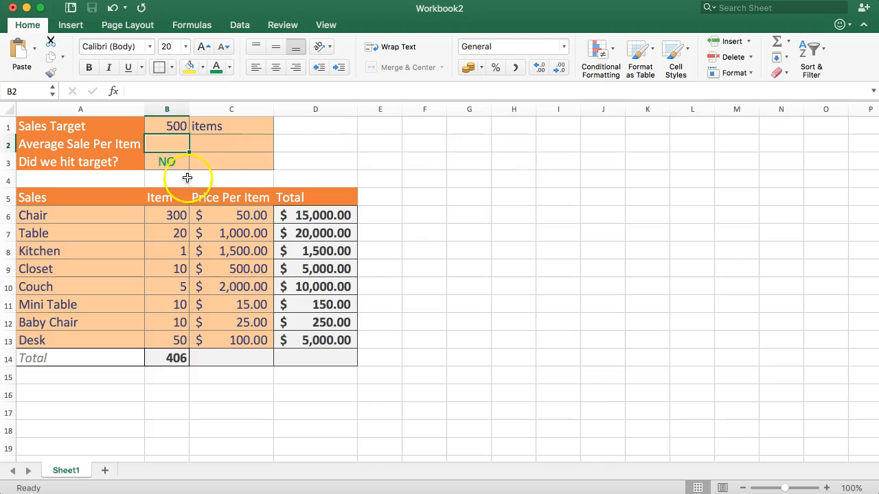
pyautogui.press('super+z')
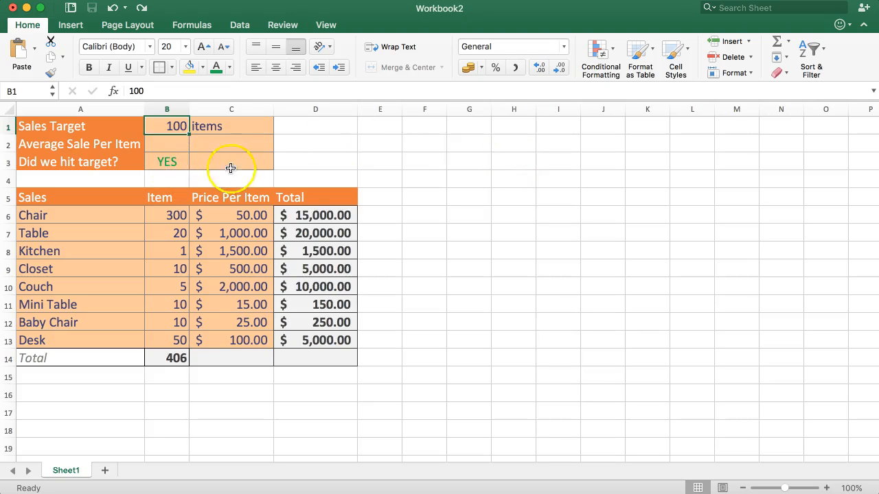
pyautogui.press('Down')
pyautogui.press('Down')
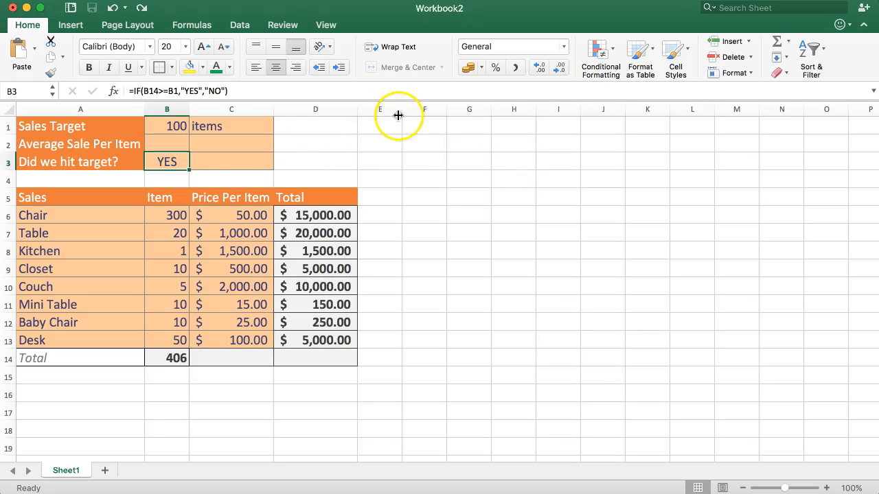
# Step: Start a Text that Contains conditional formatting rule for B3 and move its dialog clear of the data
pyautogui.click(611, 46)
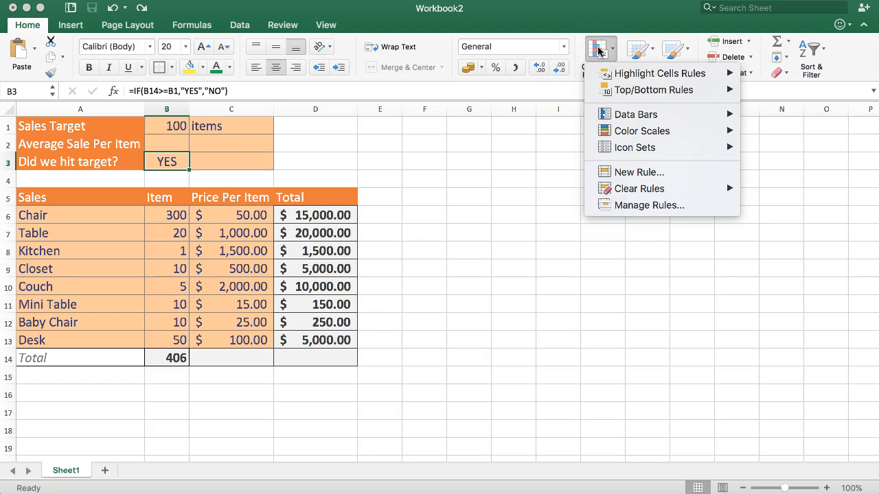
pyautogui.moveTo(622, 111)
pyautogui.click(630, 87)
pyautogui.click(632, 77)
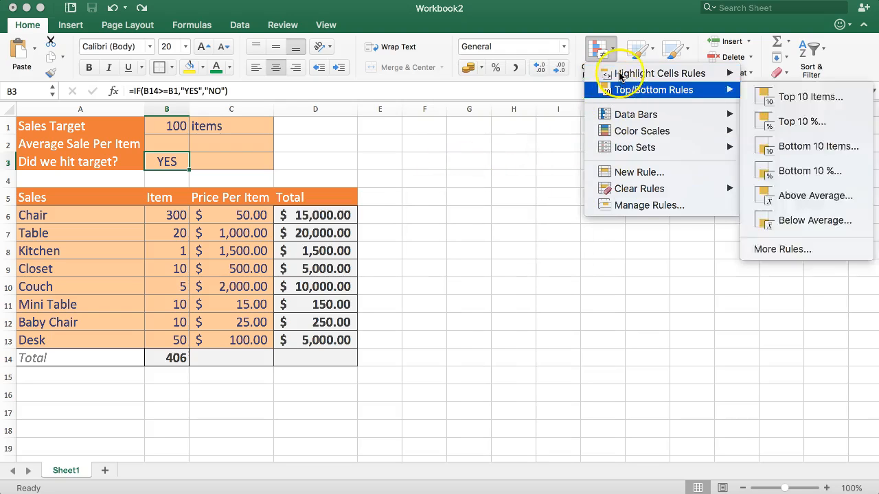
pyautogui.moveTo(620, 75)
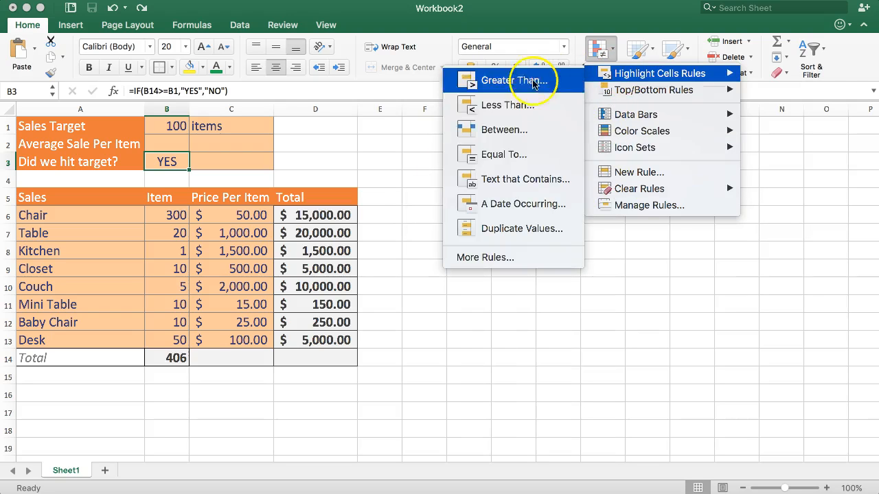
pyautogui.click(512, 180)
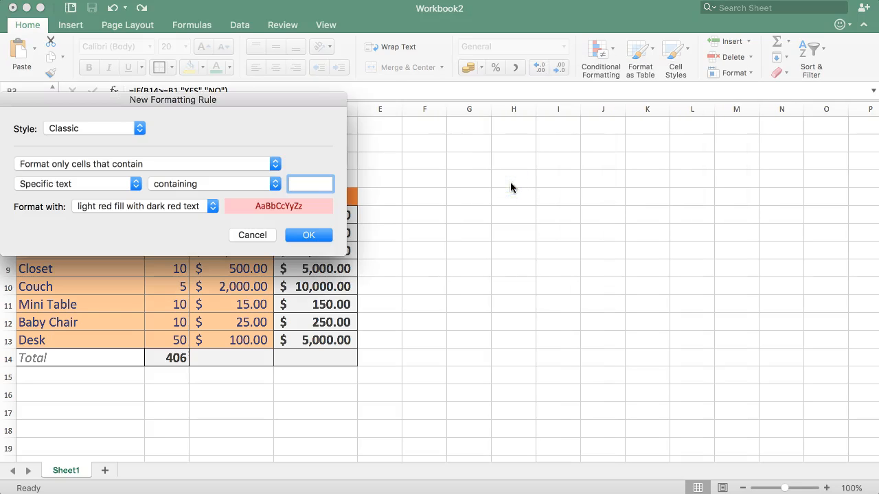
pyautogui.moveTo(230, 100); pyautogui.dragTo(582, 138)
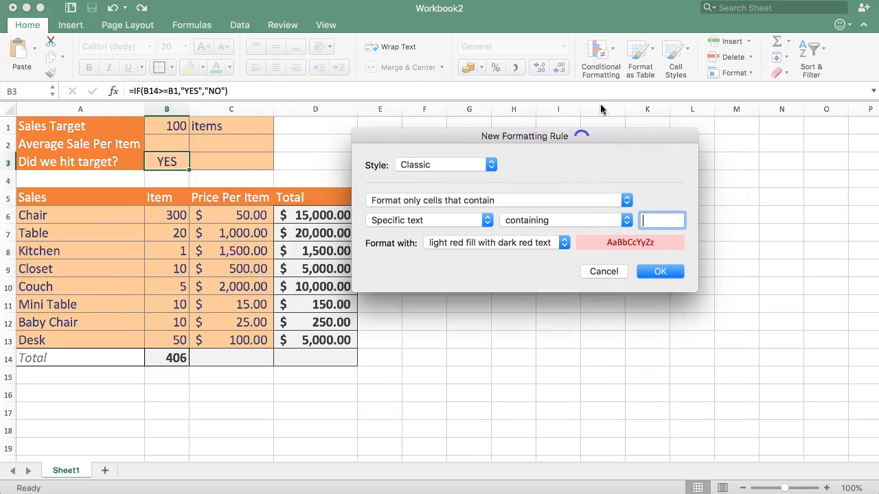
# Step: Examine the available rule styles, condition types and content types, keeping Classic and specific text containing
pyautogui.click(491, 166)
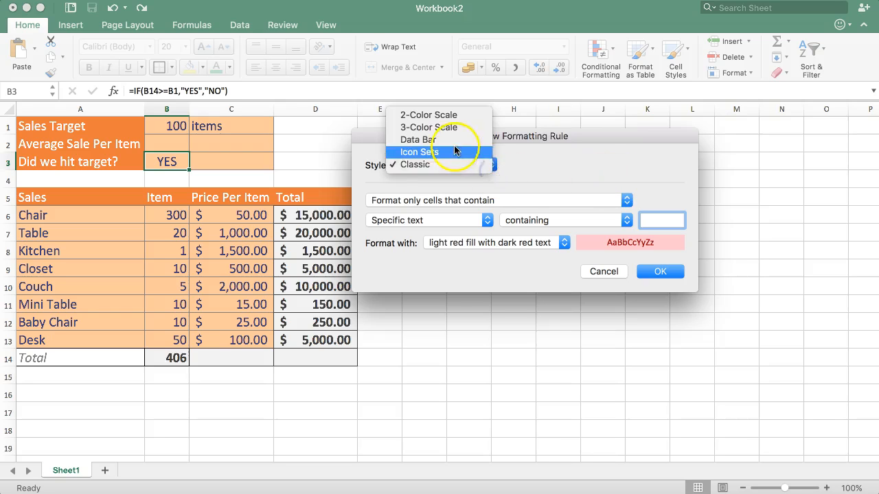
pyautogui.click(443, 147)
pyautogui.click(492, 167)
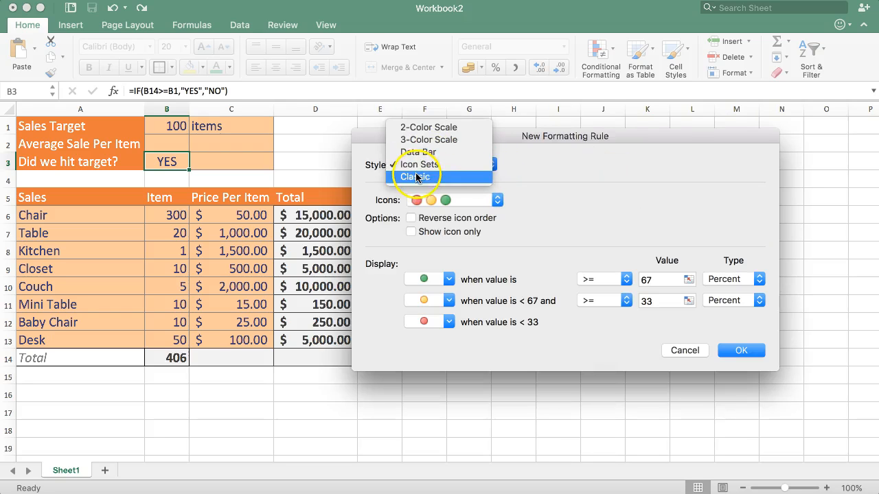
pyautogui.click(419, 179)
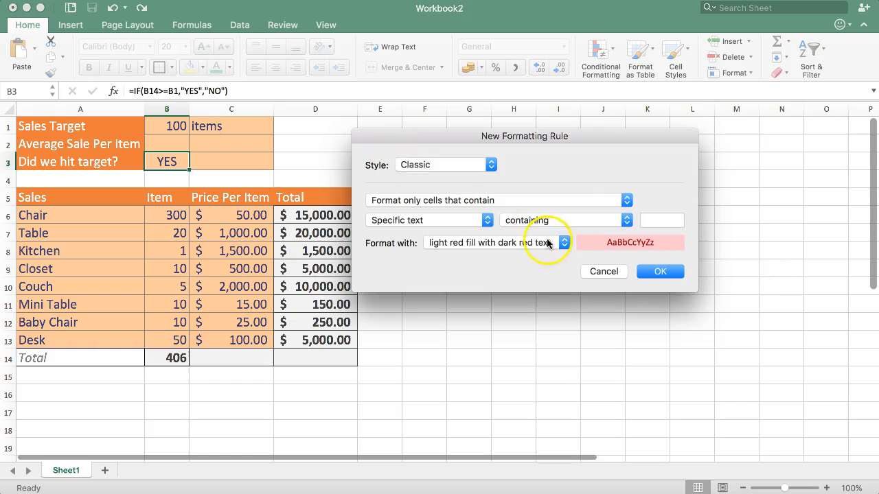
pyautogui.click(429, 200)
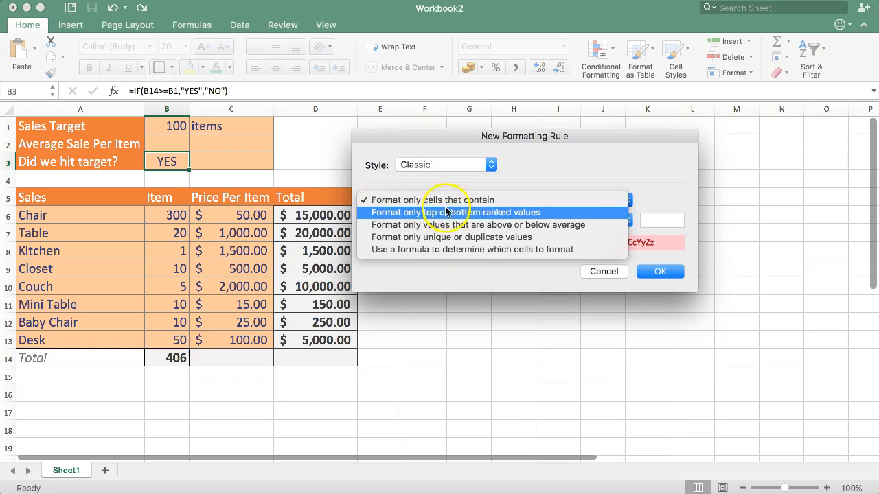
pyautogui.click(449, 201)
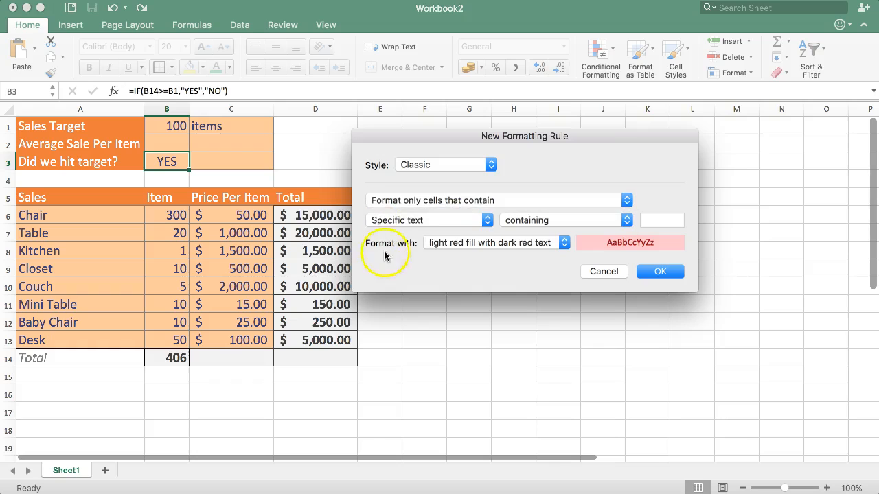
pyautogui.click(412, 221)
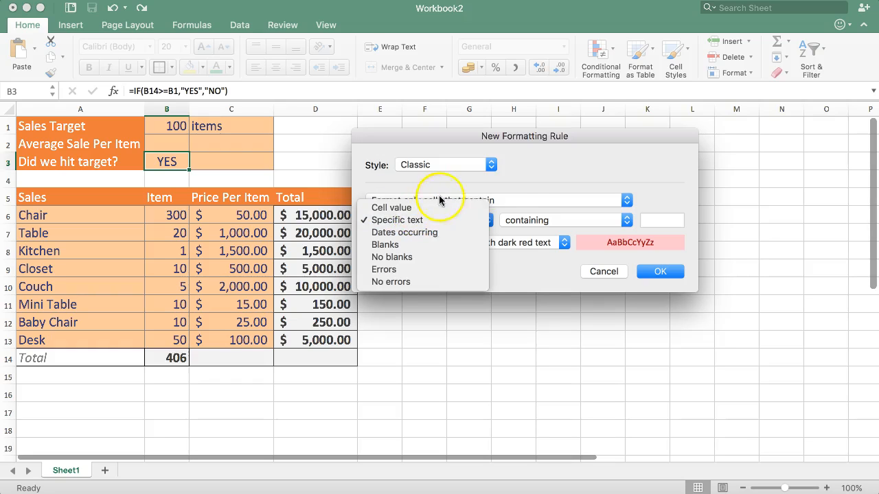
pyautogui.click(516, 183)
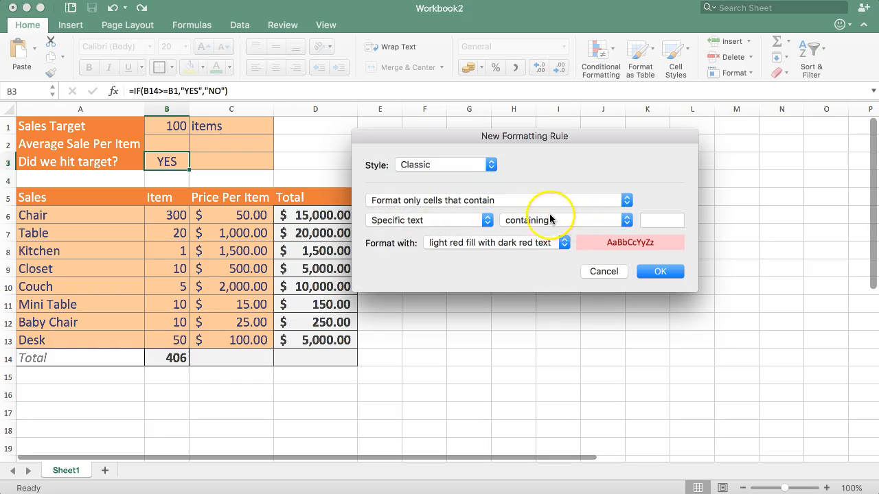
# Step: Make the rule match text containing YES and format it with green fill with dark green text
pyautogui.click(664, 220)
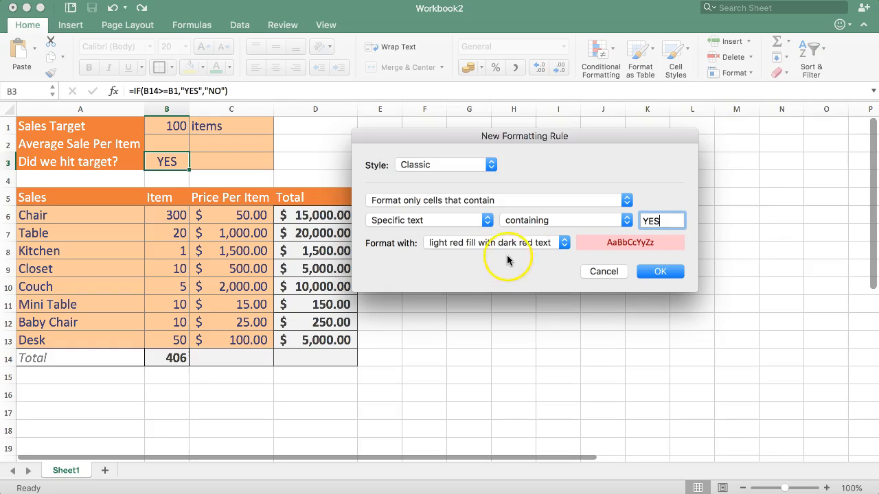
pyautogui.click(560, 243)
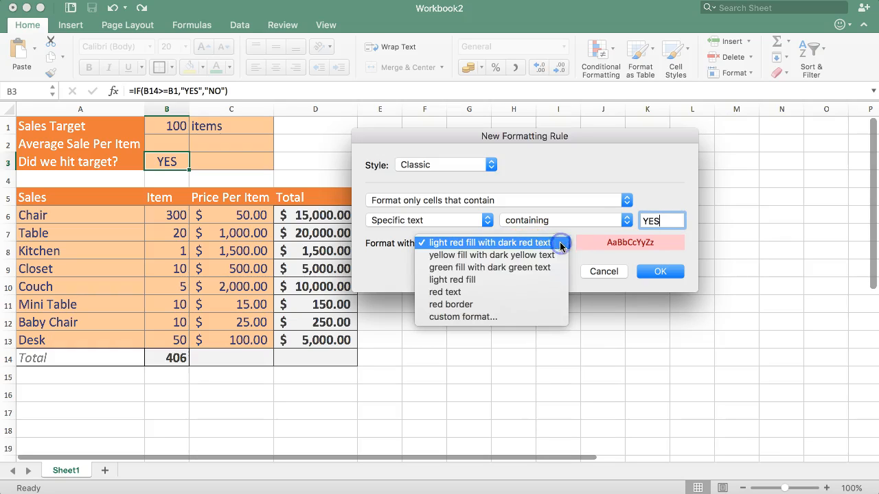
pyautogui.click(513, 268)
# Step: Switch the rule to a custom format with a bold font in the standard green color
pyautogui.click(561, 245)
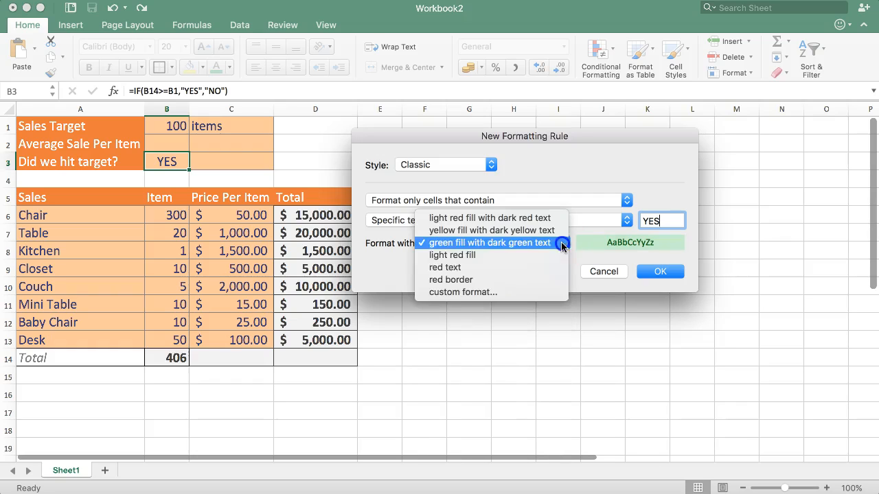
pyautogui.click(466, 292)
pyautogui.moveTo(298, 10); pyautogui.dragTo(661, 97)
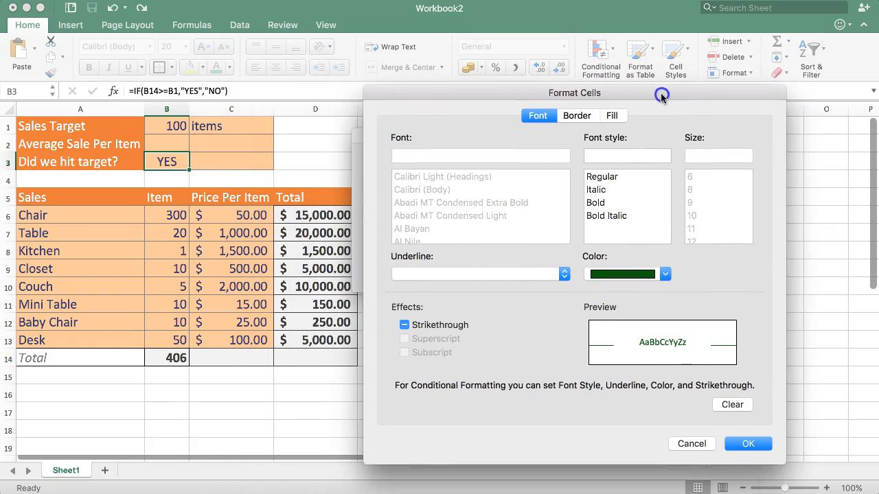
pyautogui.click(595, 202)
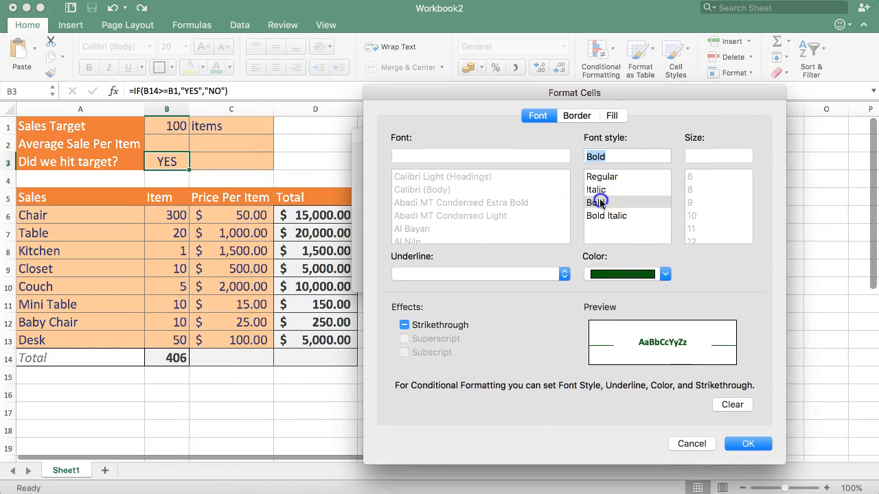
pyautogui.click(622, 274)
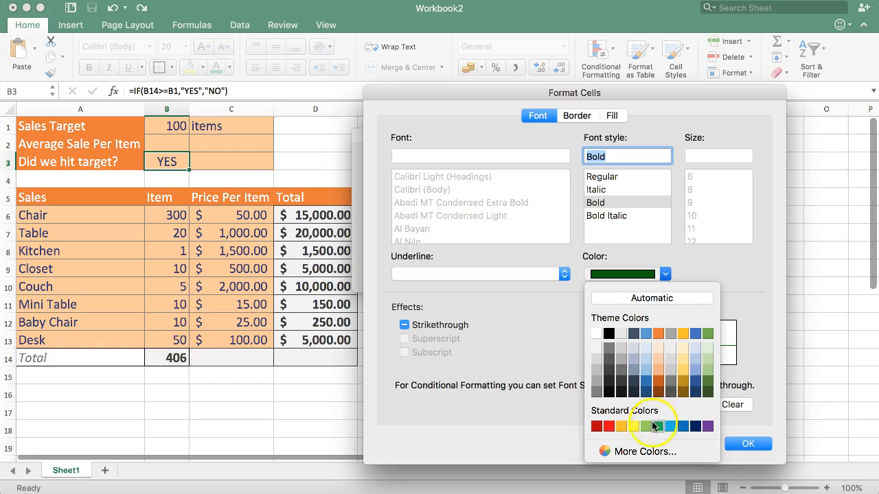
pyautogui.click(657, 427)
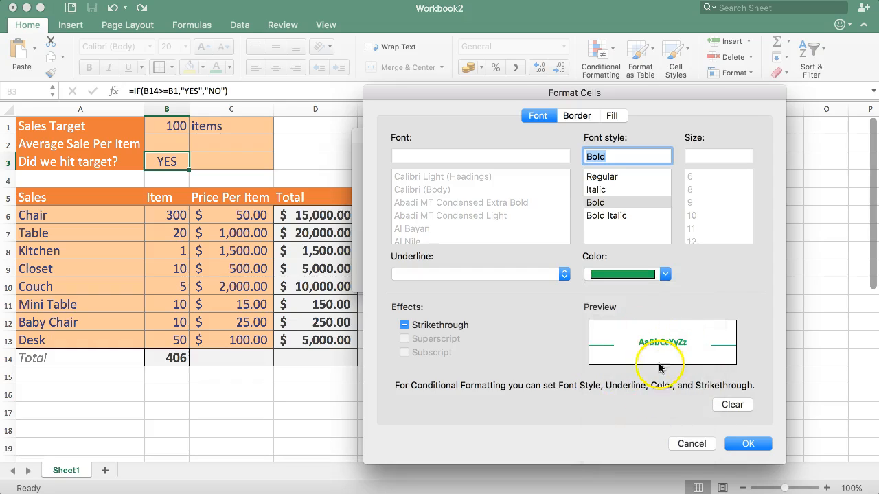
pyautogui.click(745, 444)
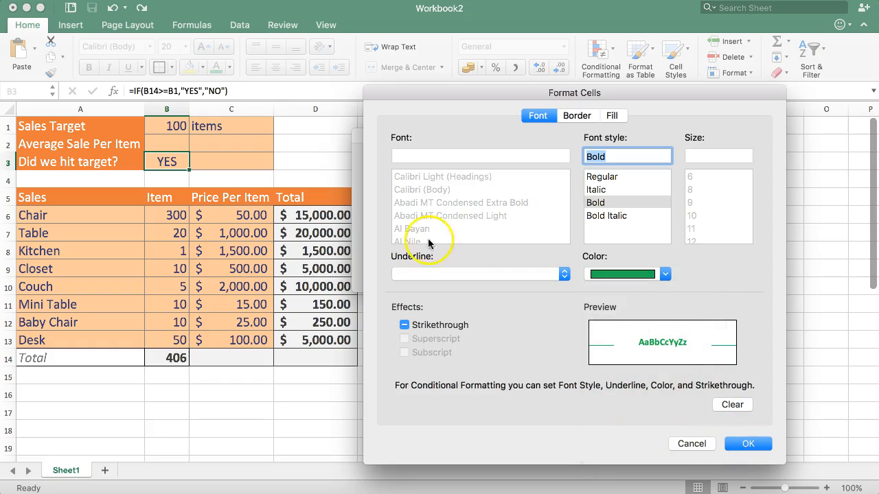
# Step: Set the custom format's background color to No Color and clear its fill
pyautogui.click(585, 117)
pyautogui.click(612, 116)
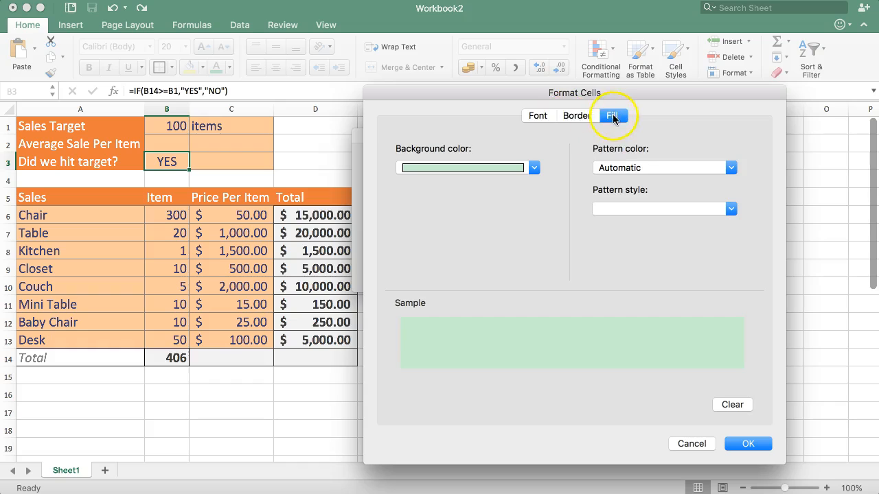
pyautogui.click(569, 116)
pyautogui.click(610, 116)
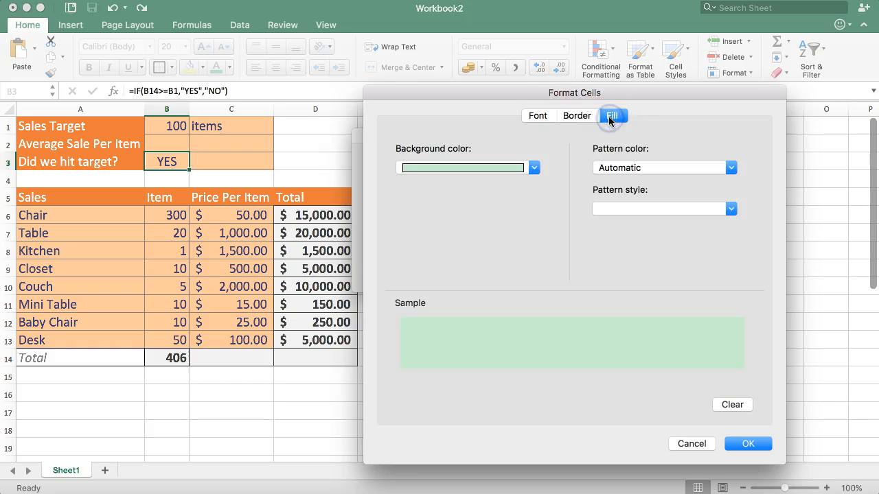
pyautogui.click(421, 171)
pyautogui.click(422, 191)
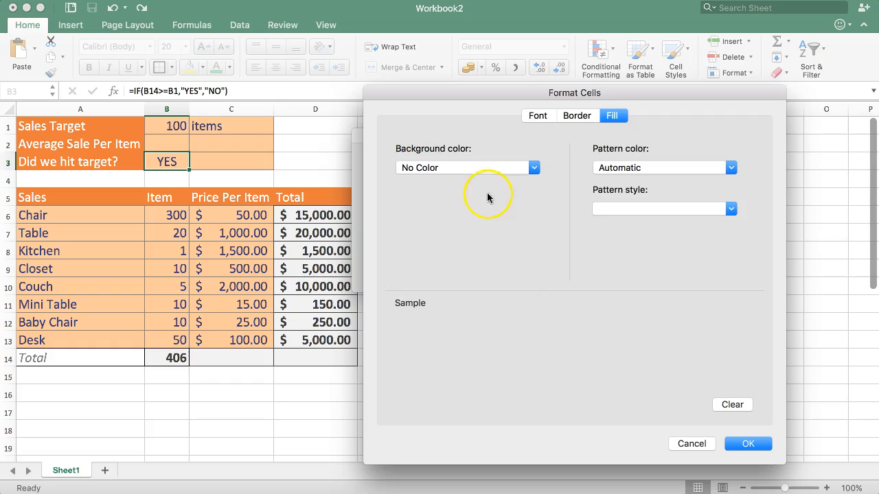
pyautogui.click(713, 402)
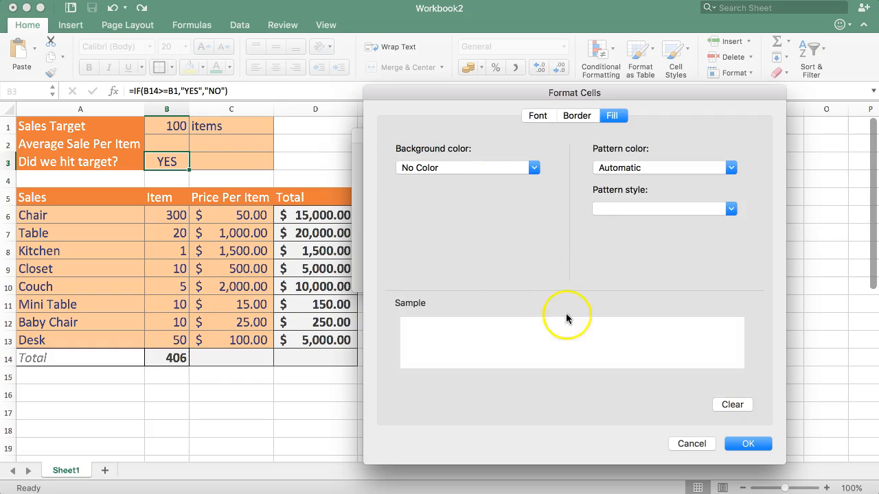
# Step: Recheck the custom format's font settings and apply the YES rule to B3
pyautogui.click(536, 117)
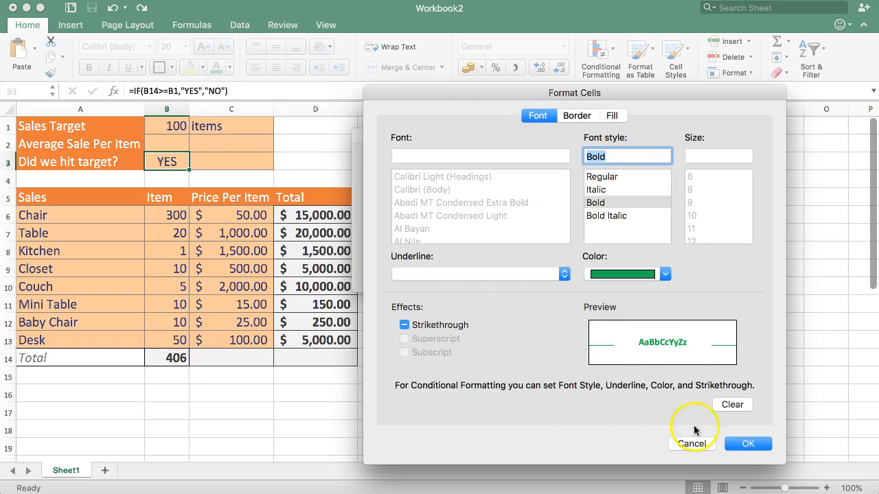
pyautogui.click(747, 444)
pyautogui.click(656, 269)
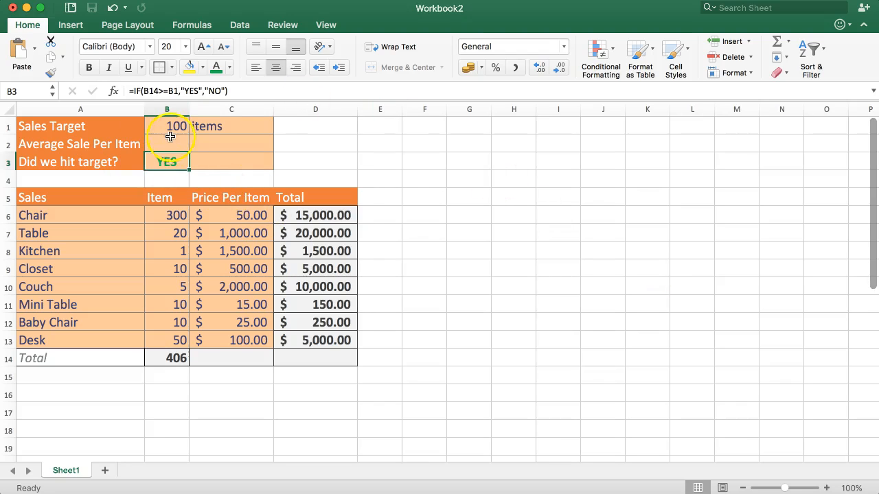
# Step: Test the YES rule by setting the Sales Target in B1 to 5000 and checking B3
pyautogui.click(168, 128)
pyautogui.write('500')
pyautogui.press('Return')
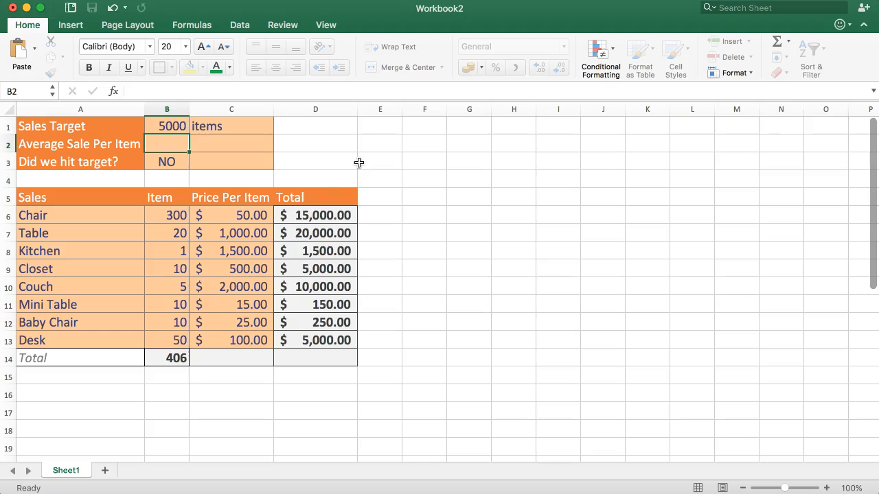
pyautogui.click(164, 162)
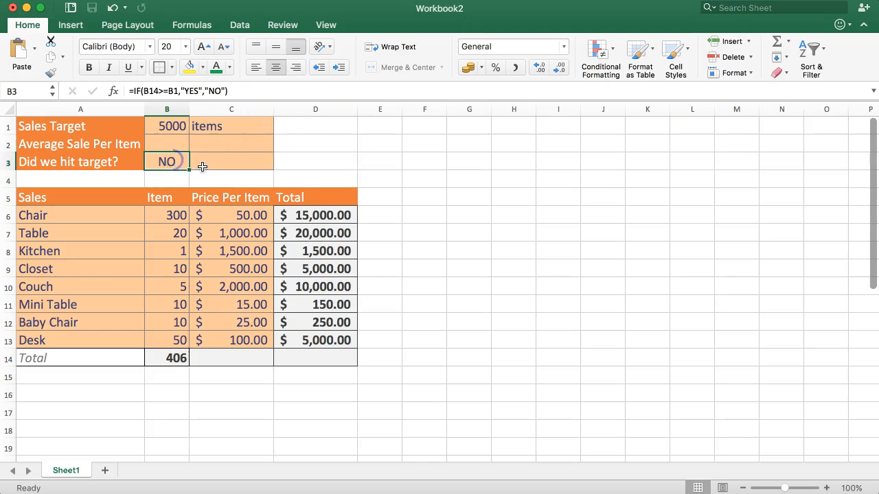
# Step: Test the YES rule again with the Sales Target in B1 set to 400
pyautogui.click(172, 125)
pyautogui.write('400')
pyautogui.press('Return')
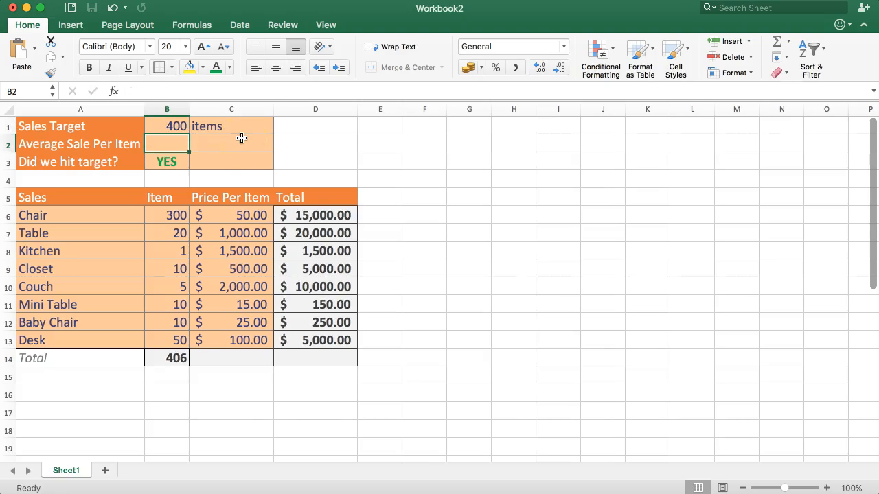
# Step: Start a Text that Contains highlight rule on B3 that matches the text NO
pyautogui.click(157, 163)
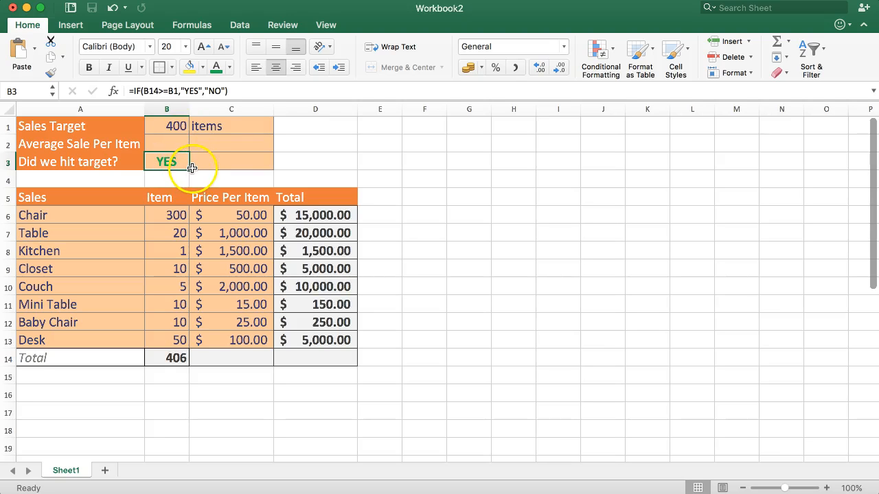
pyautogui.click(602, 53)
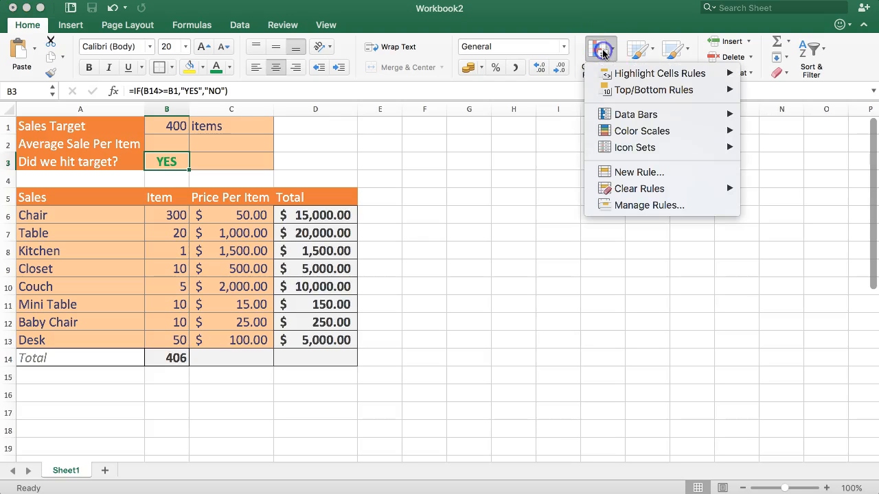
pyautogui.moveTo(645, 77)
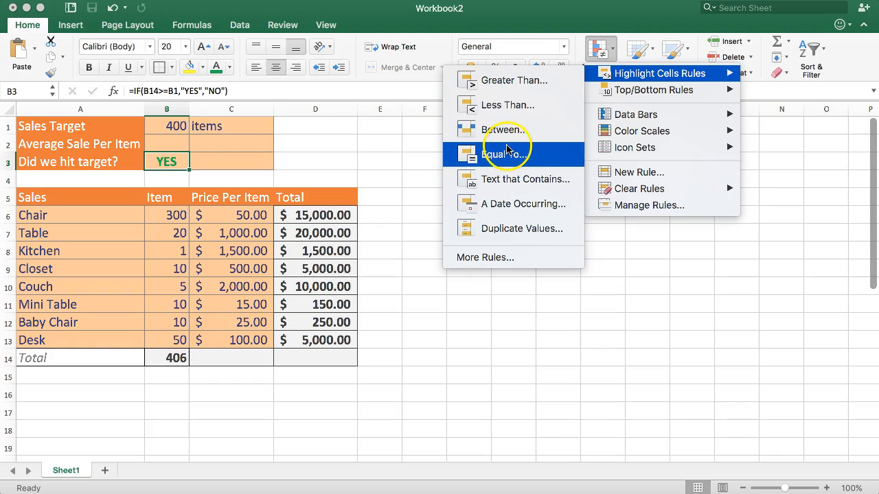
pyautogui.click(515, 184)
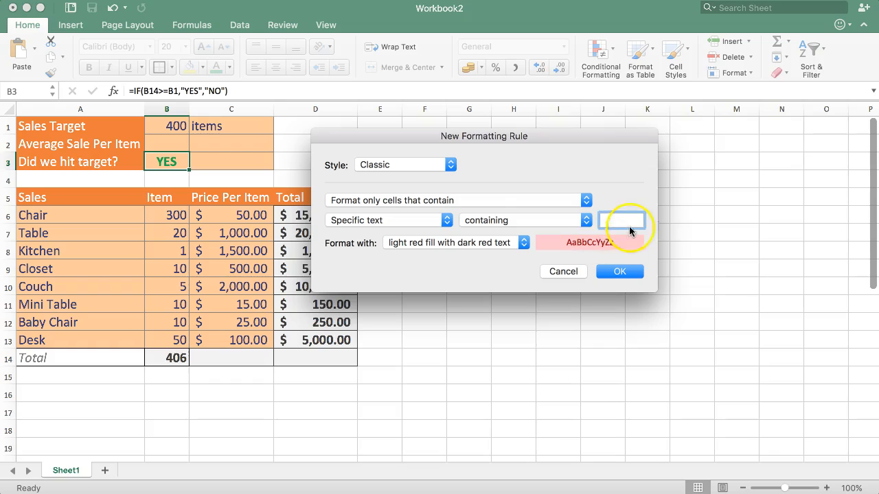
pyautogui.click(435, 241)
# Step: Switch the NO rule to a custom format and clear its font, fill and border settings
pyautogui.click(523, 242)
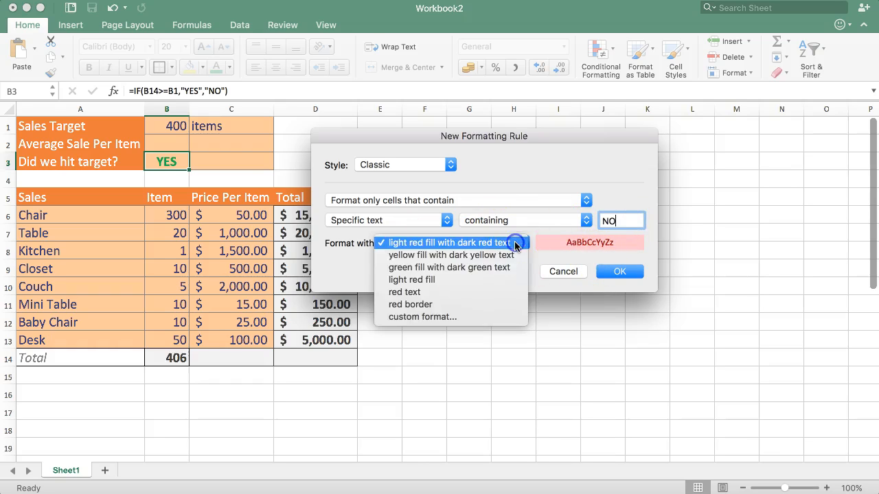
pyautogui.click(415, 316)
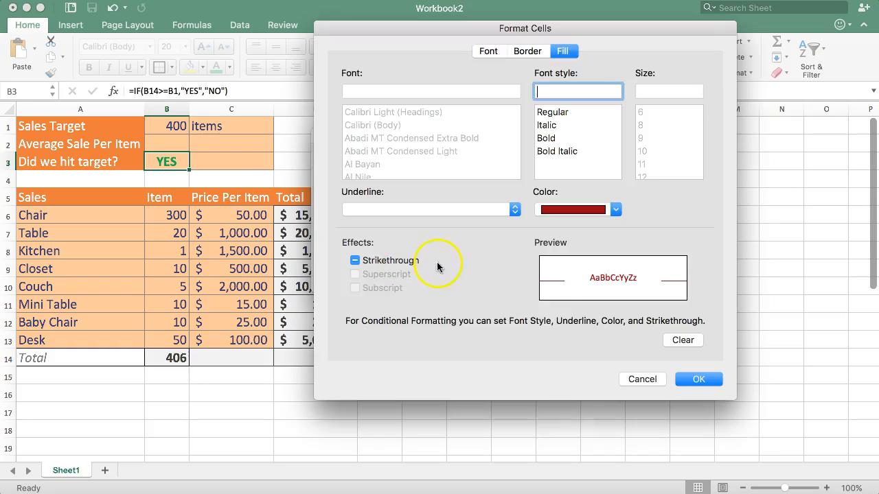
pyautogui.click(683, 339)
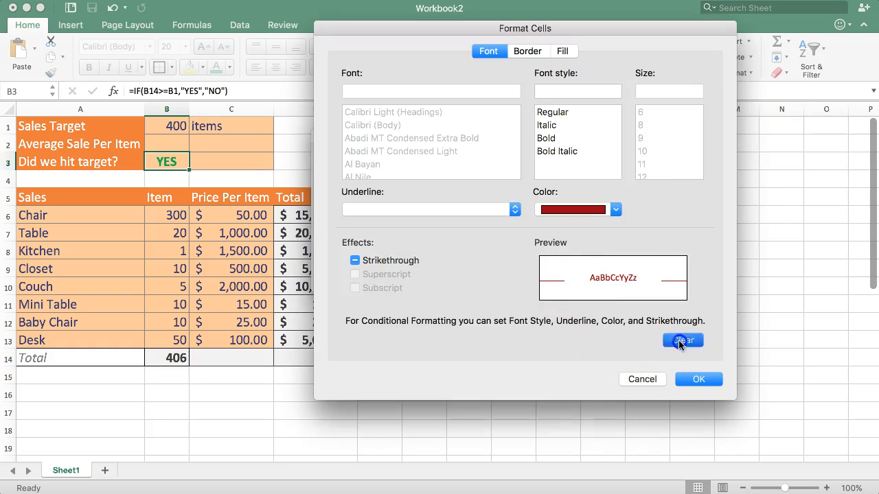
pyautogui.click(560, 51)
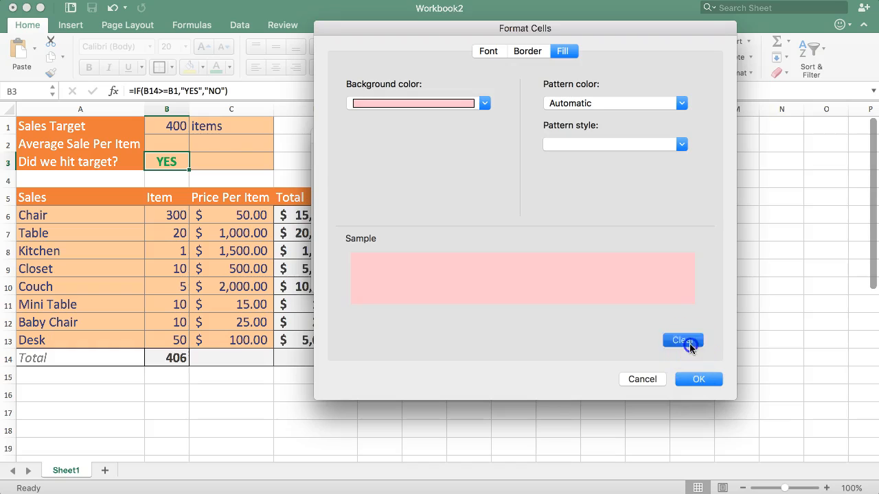
pyautogui.click(684, 340)
pyautogui.click(527, 51)
pyautogui.click(689, 344)
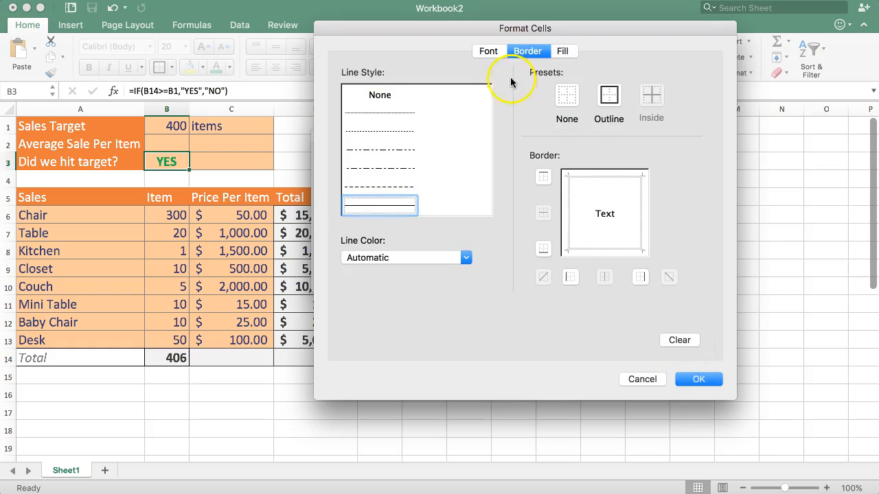
# Step: Give the custom format a bold font in the standard red color and apply the NO rule
pyautogui.click(486, 50)
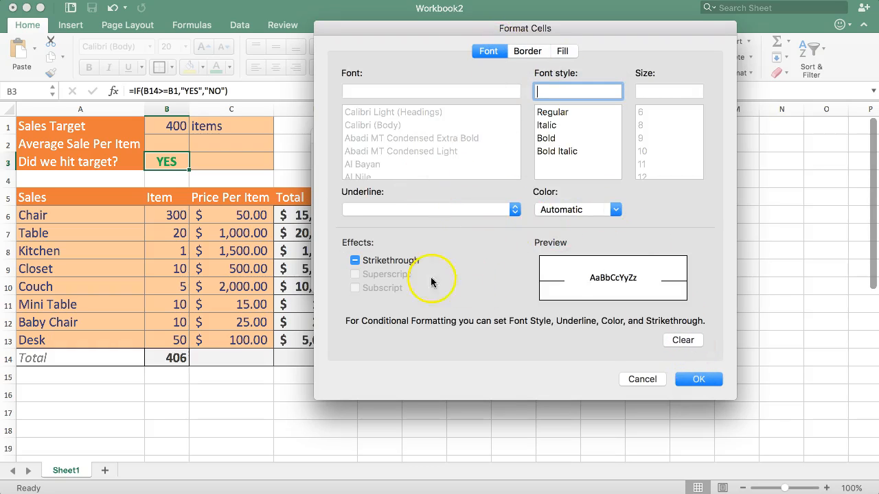
pyautogui.click(549, 139)
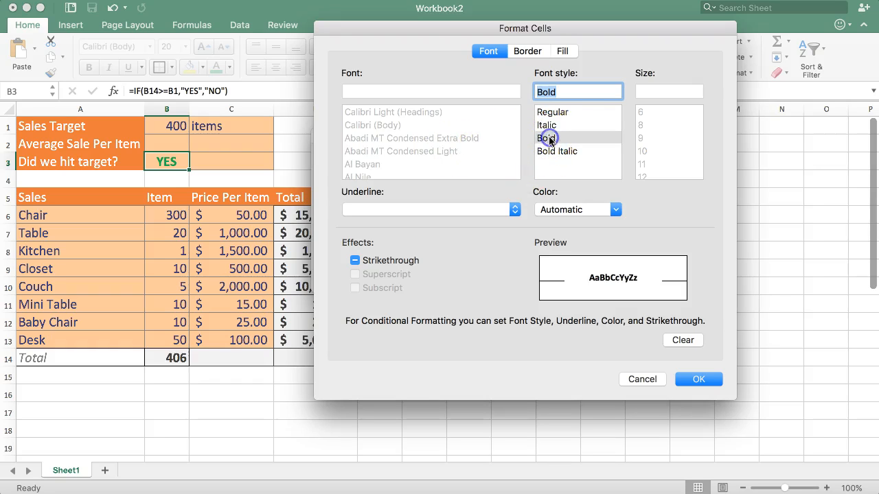
pyautogui.click(492, 213)
pyautogui.click(514, 193)
pyautogui.click(594, 210)
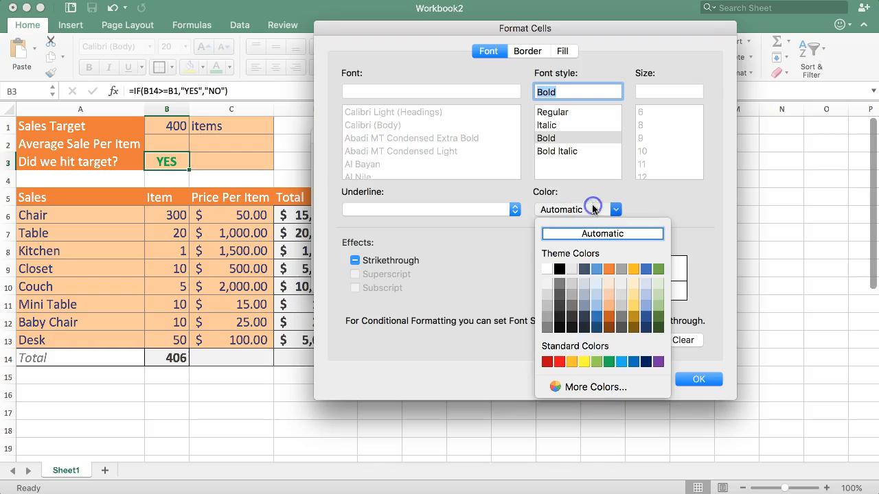
pyautogui.click(560, 364)
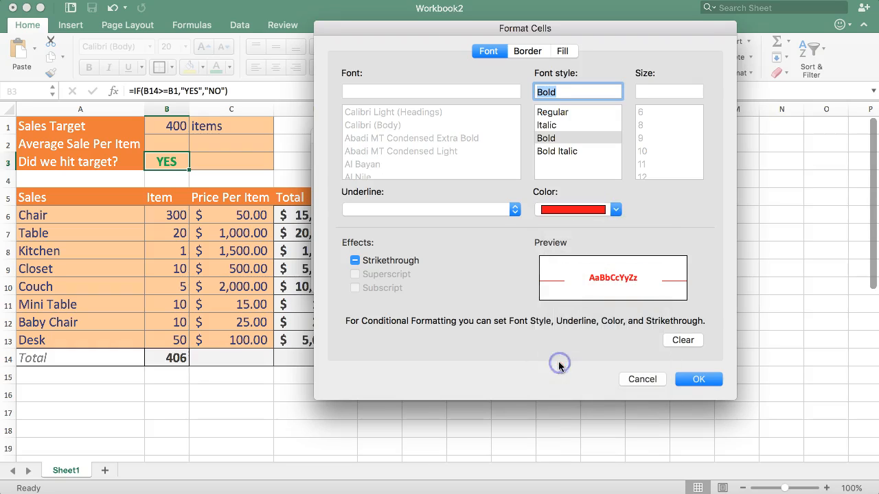
pyautogui.click(697, 380)
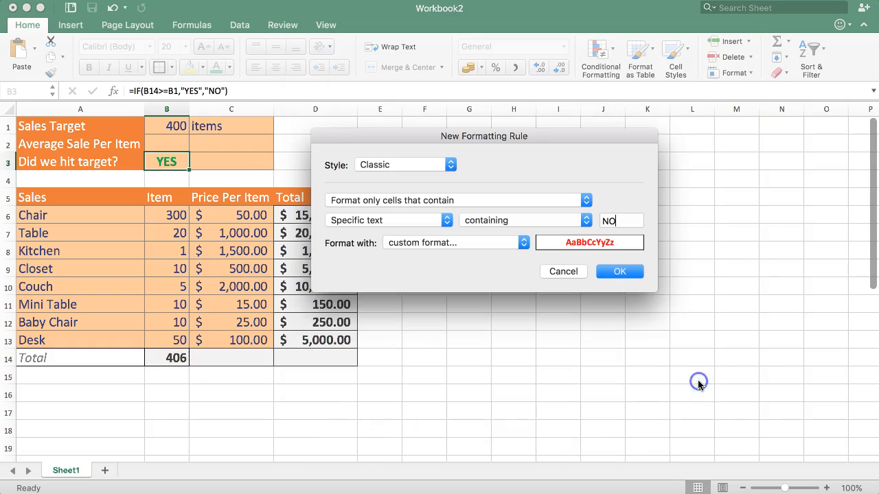
pyautogui.click(620, 272)
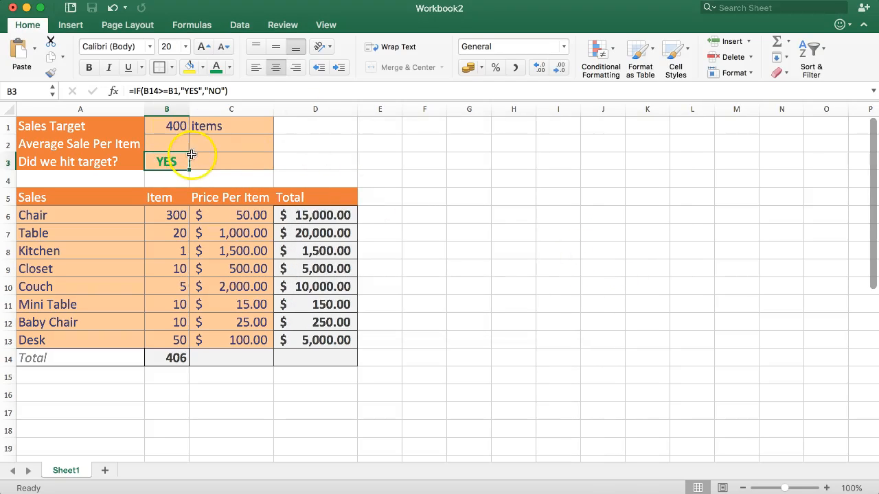
# Step: Test the NO rule by setting the Sales Target in B1 to 500 and checking B3
pyautogui.click(180, 126)
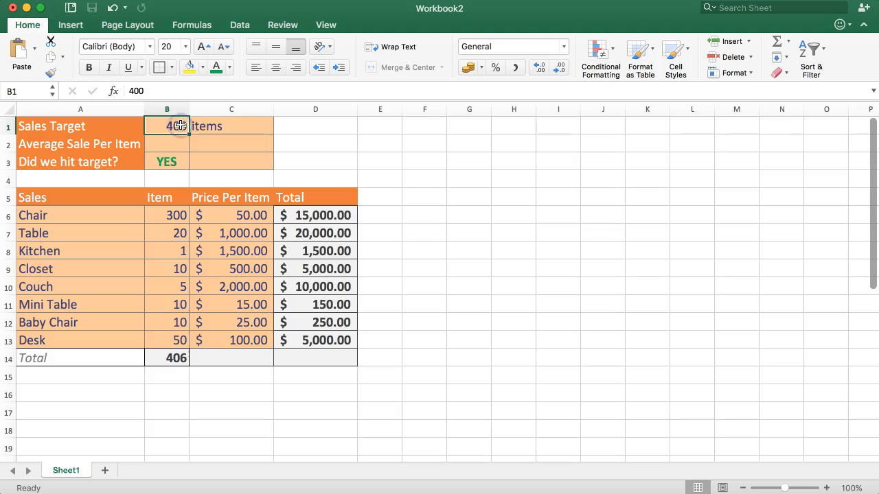
pyautogui.write('50')
pyautogui.press('BackSpace')
pyautogui.press('Return')
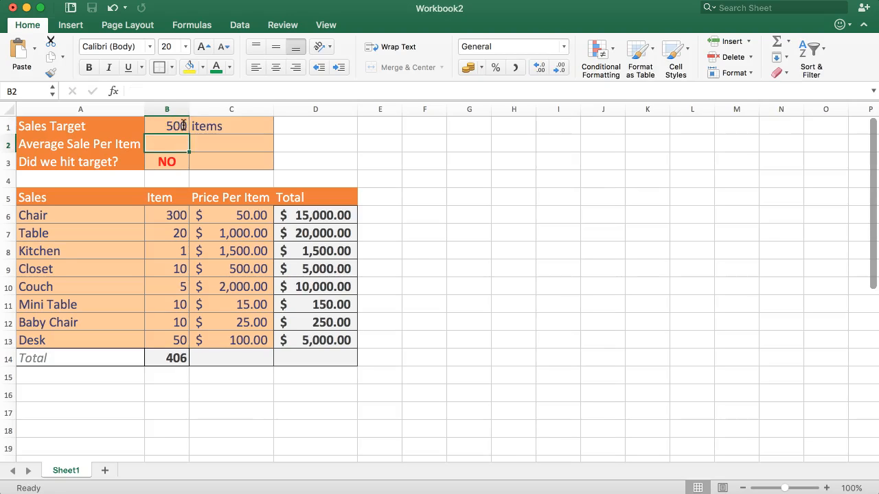
pyautogui.click(183, 162)
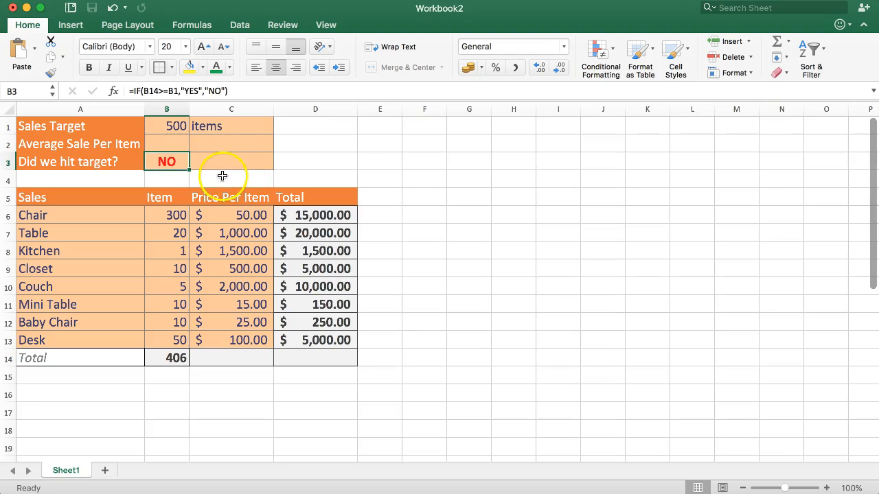
pyautogui.click(323, 145)
# Step: Replace the IF formula in B3 with the plain text NO and check the cell's formatting
pyautogui.click(159, 162)
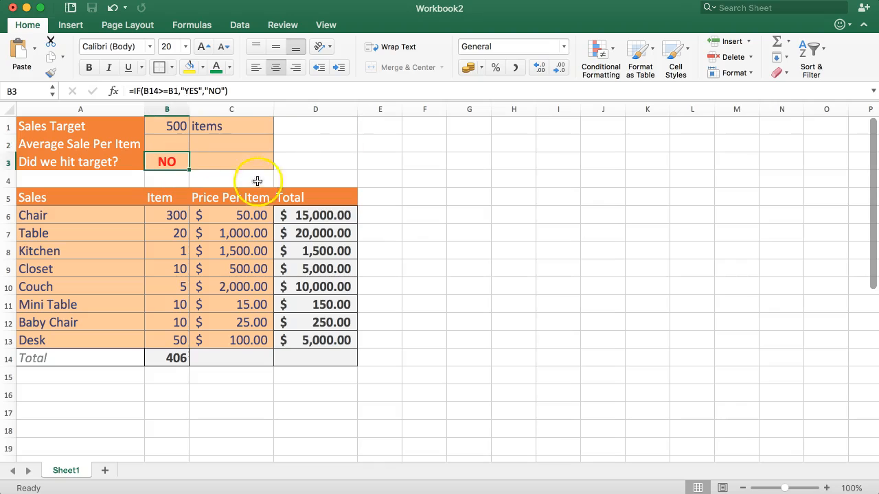
pyautogui.moveTo(246, 89); pyautogui.dragTo(137, 92)
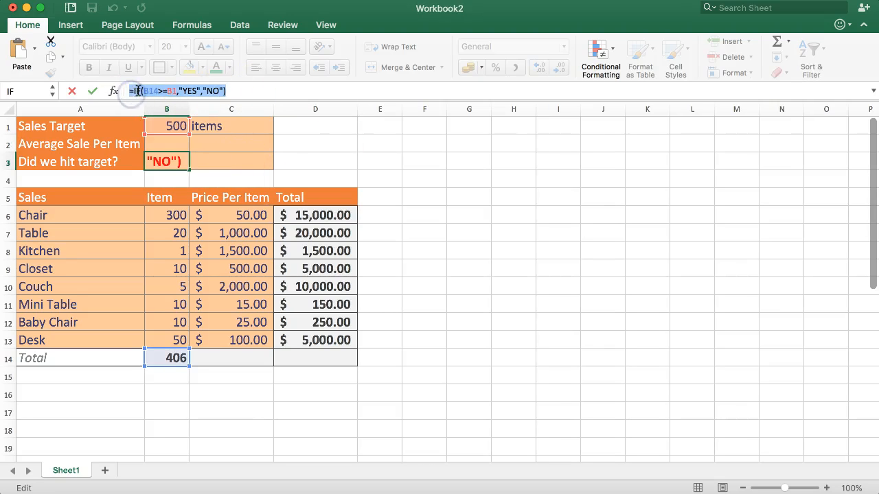
pyautogui.press('BackSpace')
pyautogui.press('Return')
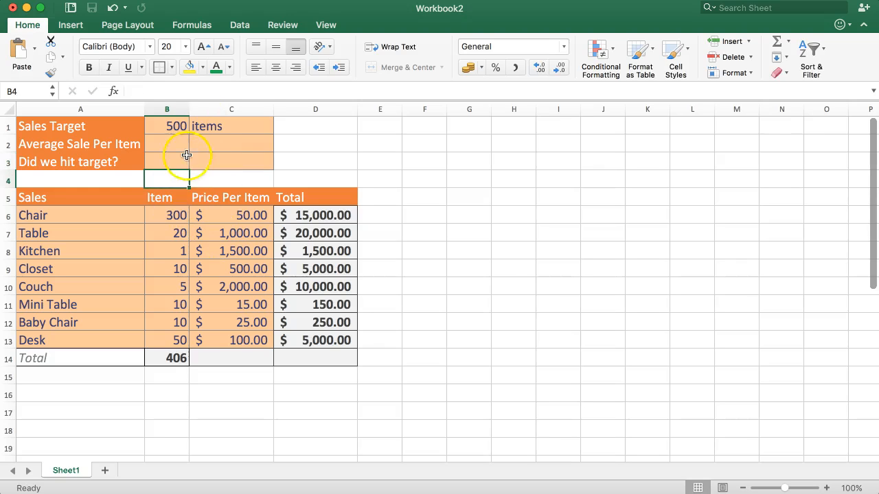
pyautogui.click(173, 158)
pyautogui.write('NO')
pyautogui.press('Return')
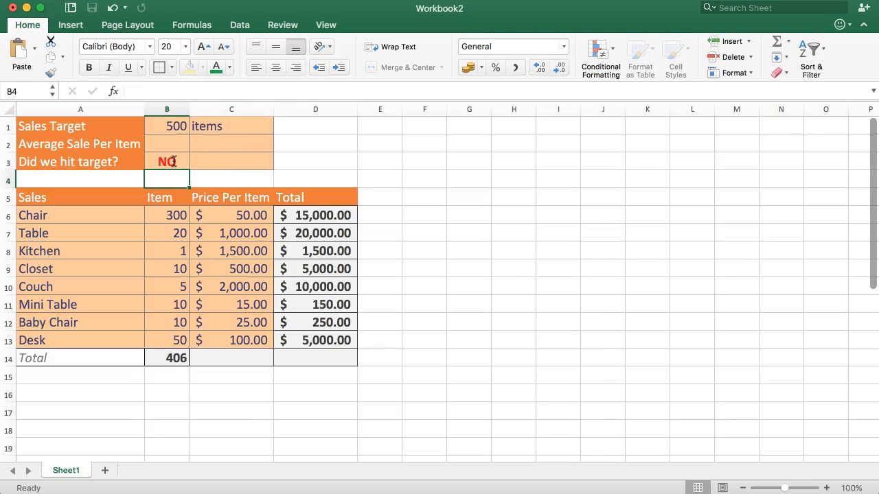
pyautogui.click(168, 162)
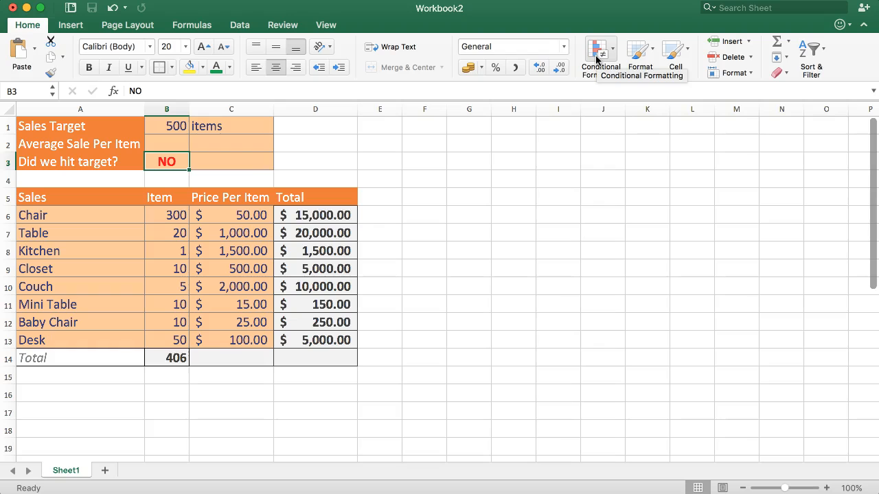
# Step: Start a new conditional formatting rule for the item quantities in B6:B13 that formats only top or bottom ranked values
pyautogui.moveTo(178, 208); pyautogui.dragTo(166, 339)
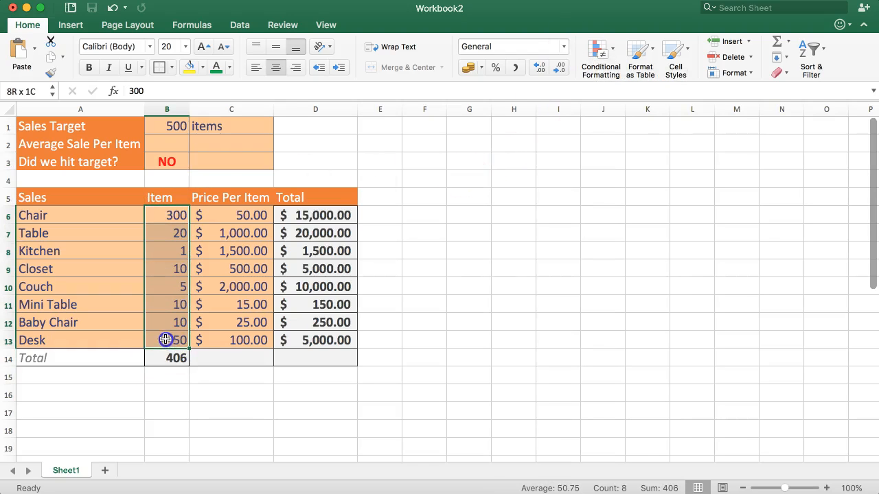
pyautogui.click(173, 182)
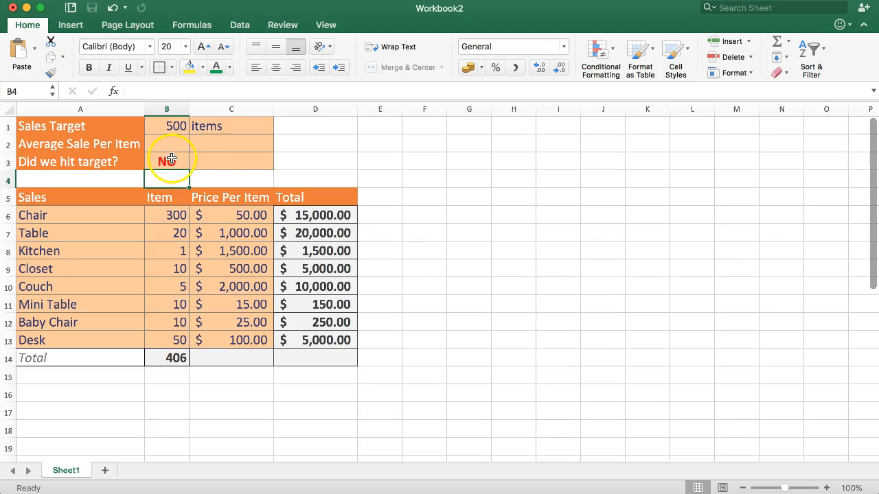
pyautogui.moveTo(165, 217); pyautogui.dragTo(181, 349)
pyautogui.click(177, 304)
pyautogui.moveTo(174, 218); pyautogui.dragTo(173, 339)
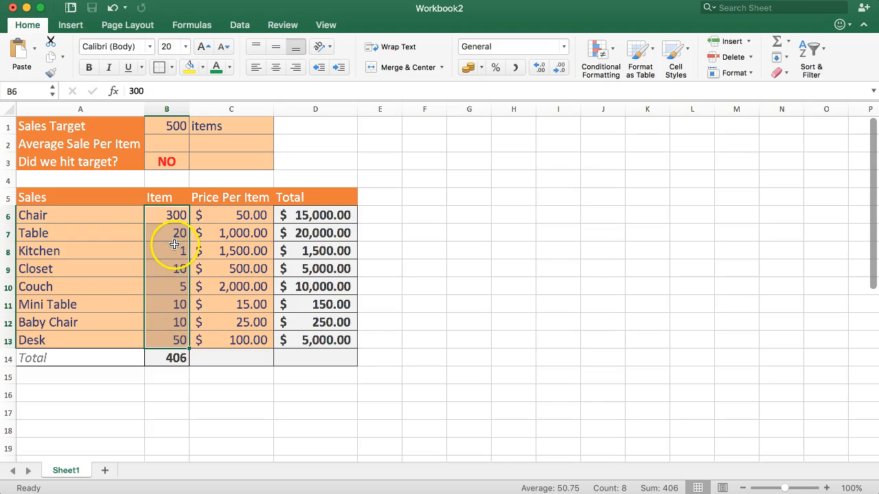
pyautogui.click(594, 55)
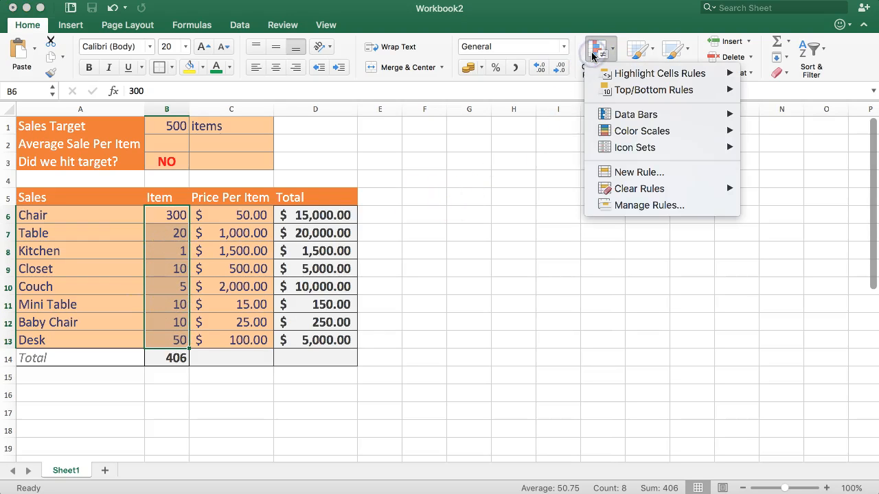
pyautogui.moveTo(701, 80)
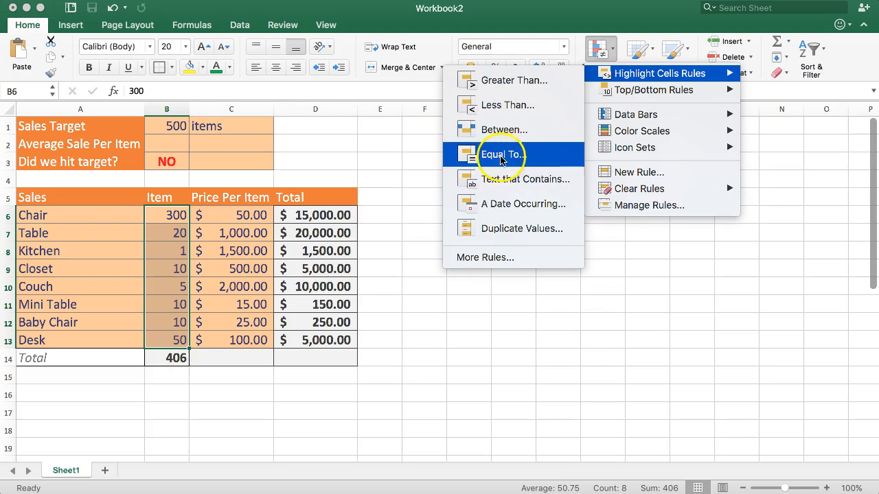
pyautogui.click(508, 107)
pyautogui.click(393, 200)
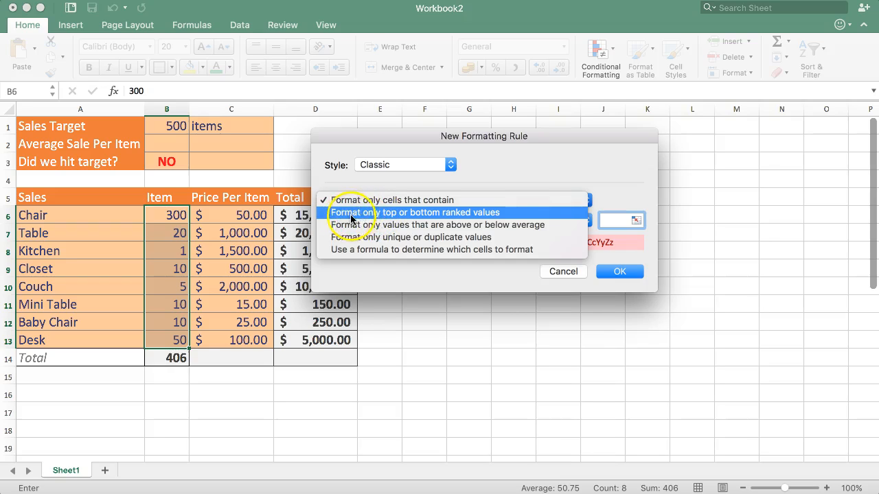
pyautogui.click(460, 212)
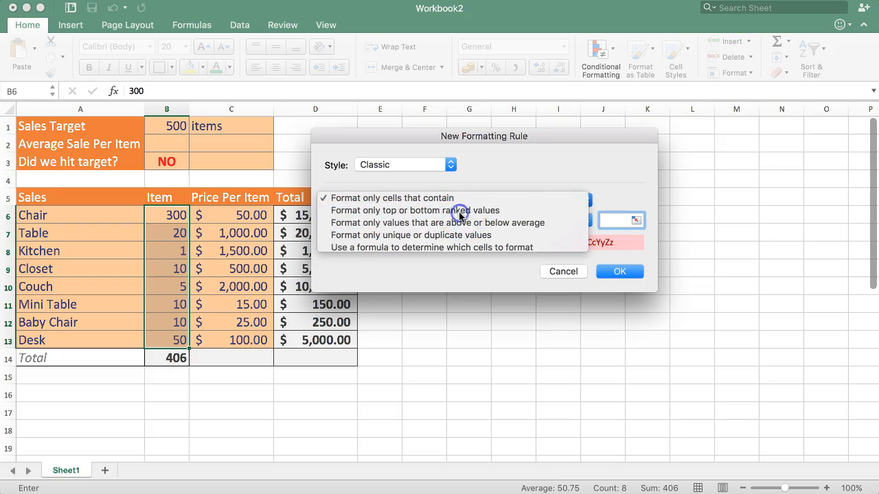
# Step: Set the rule to the bottom 1 value, not as a percentage, with light red fill and dark red text, and apply it
pyautogui.click(429, 221)
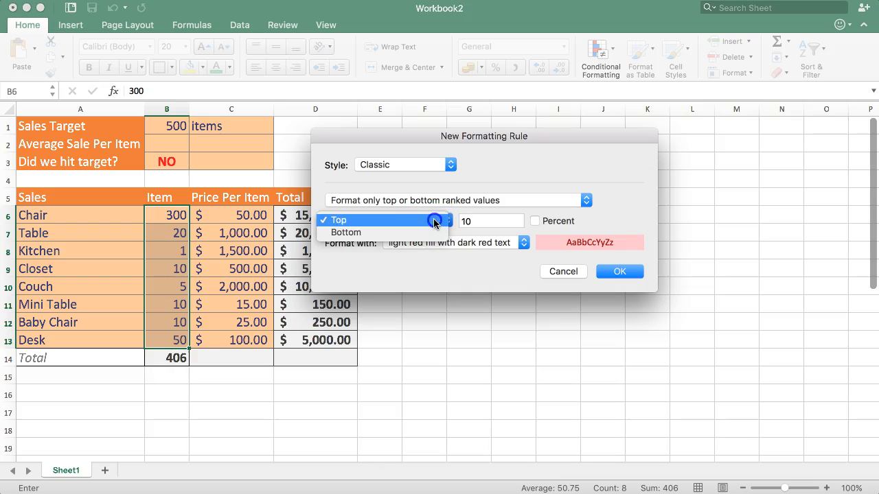
pyautogui.click(386, 233)
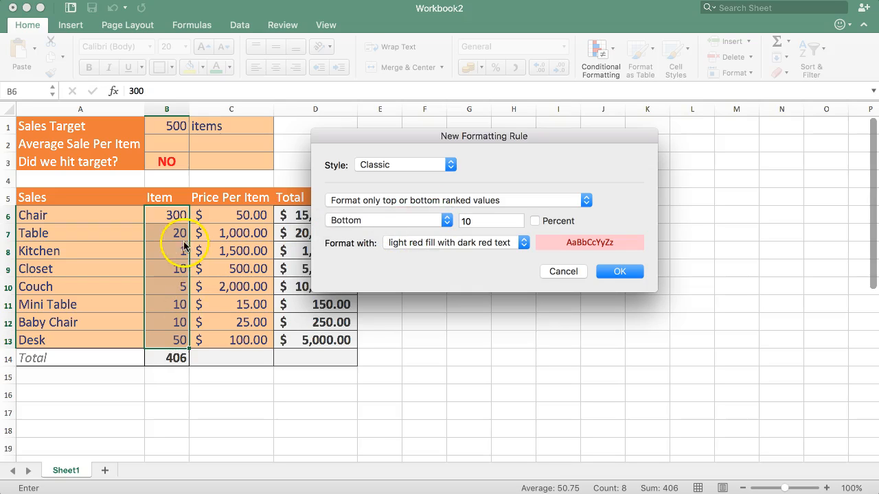
pyautogui.click(484, 221)
pyautogui.click(537, 222)
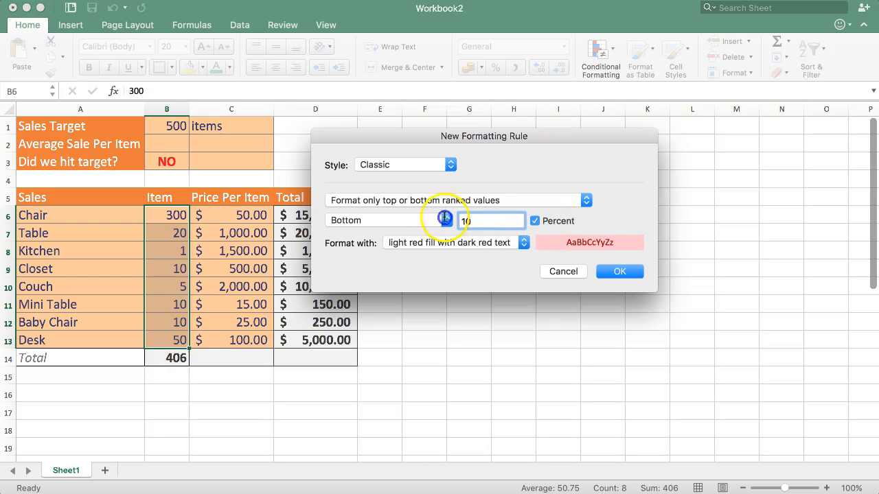
pyautogui.click(535, 221)
pyautogui.click(456, 221)
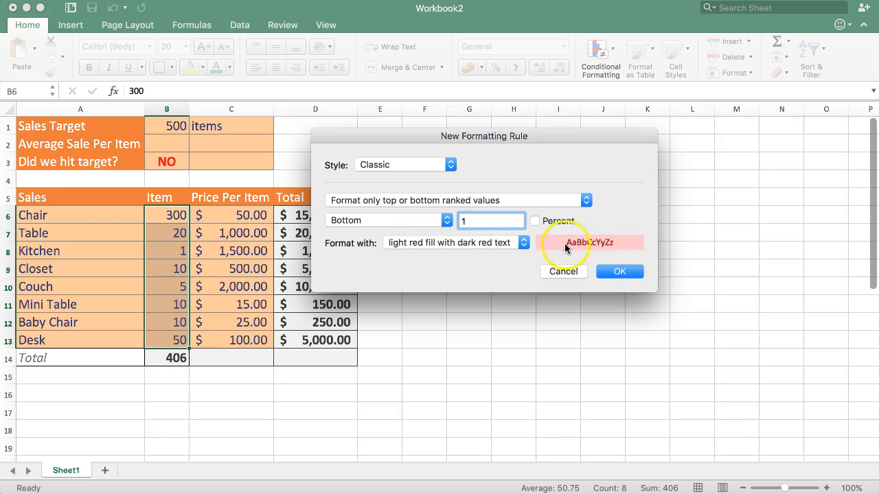
pyautogui.click(613, 274)
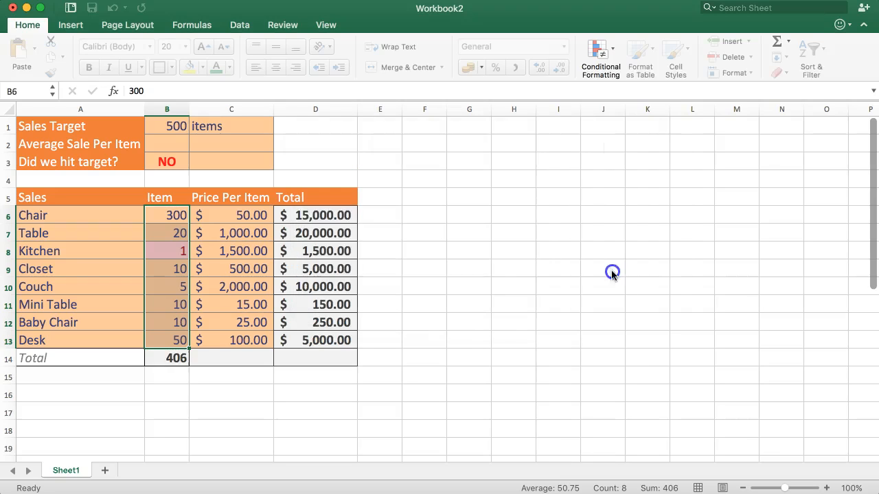
# Step: Test the lowest-value rule by setting Kitchen's item quantity in B8 to 50 and checking the highlighting in B6:B13
pyautogui.click(484, 255)
pyautogui.click(149, 253)
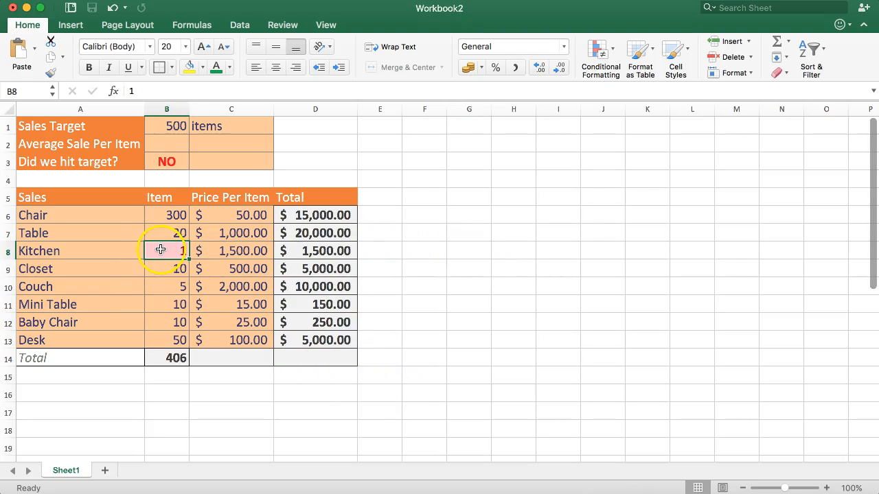
pyautogui.moveTo(165, 208); pyautogui.dragTo(172, 339)
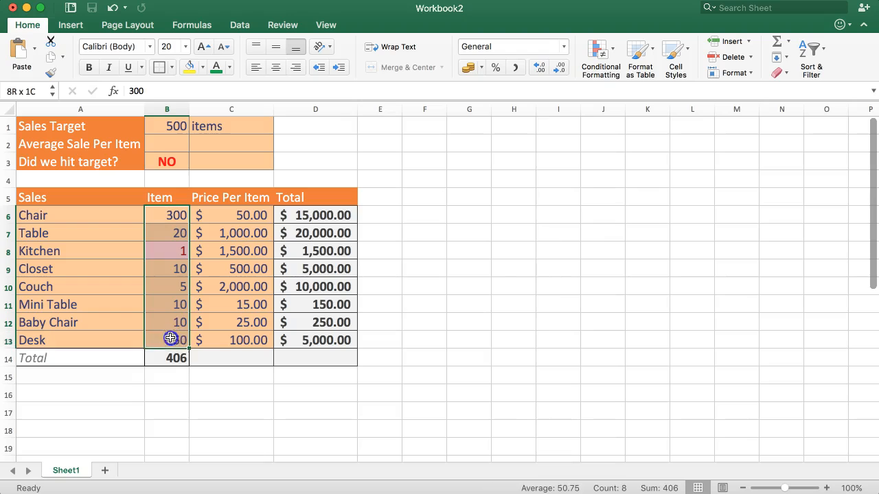
pyautogui.click(165, 262)
pyautogui.click(165, 253)
pyautogui.write('50')
pyautogui.press('Return')
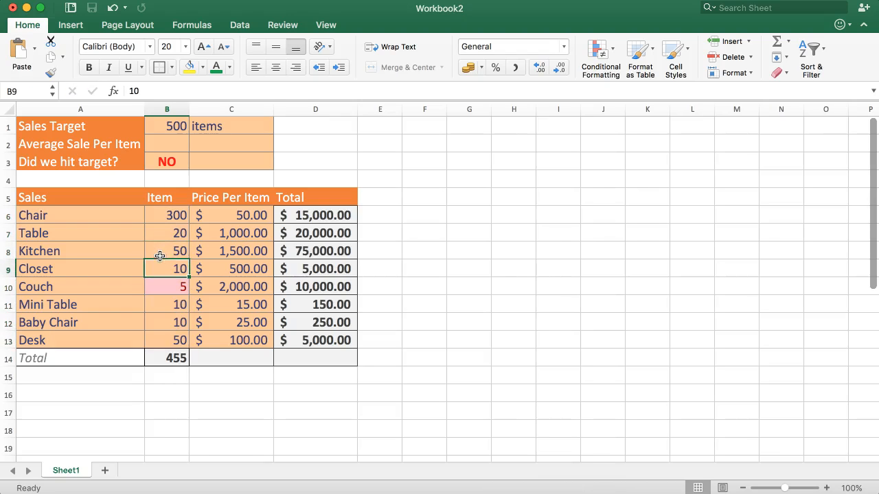
pyautogui.click(165, 285)
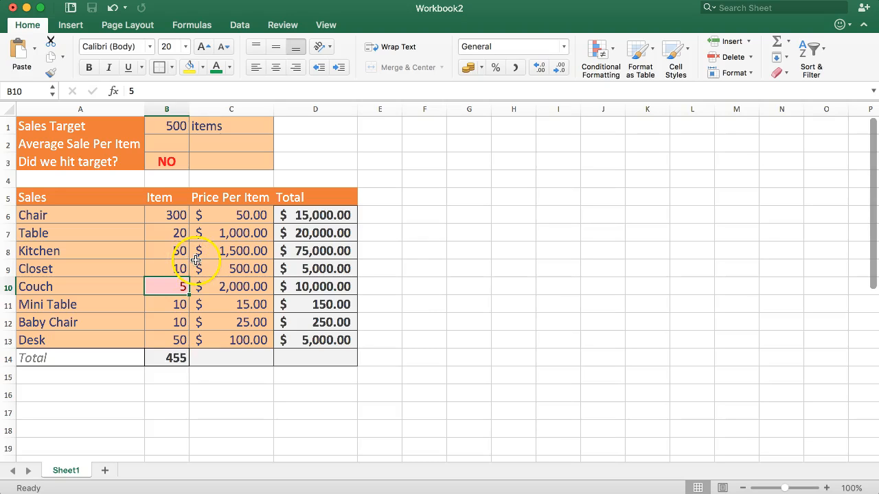
pyautogui.moveTo(177, 220); pyautogui.dragTo(173, 337)
pyautogui.click(379, 191)
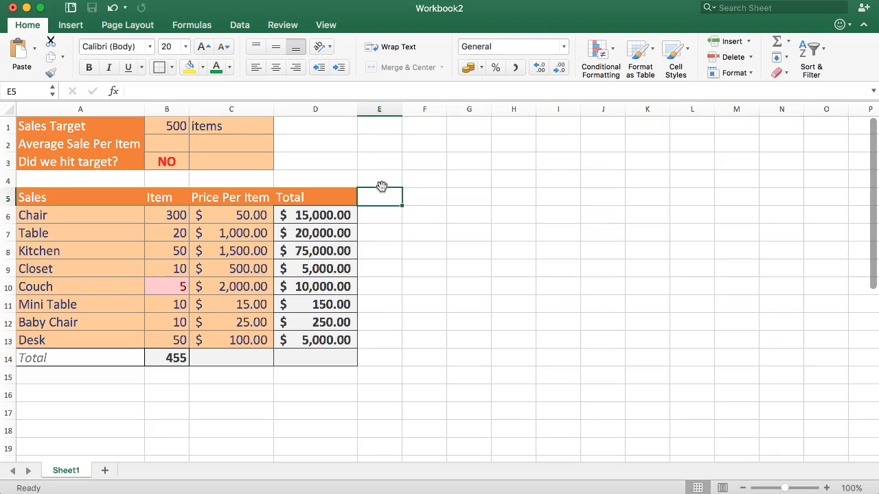
pyautogui.click(382, 187)
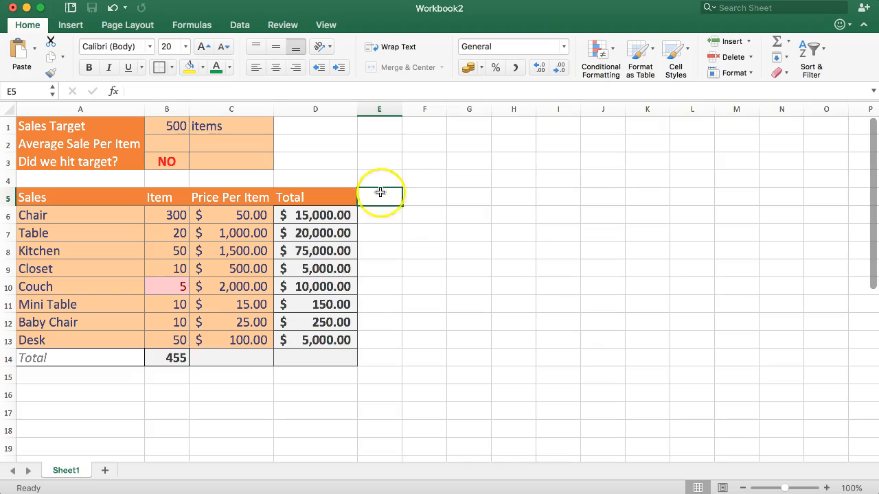